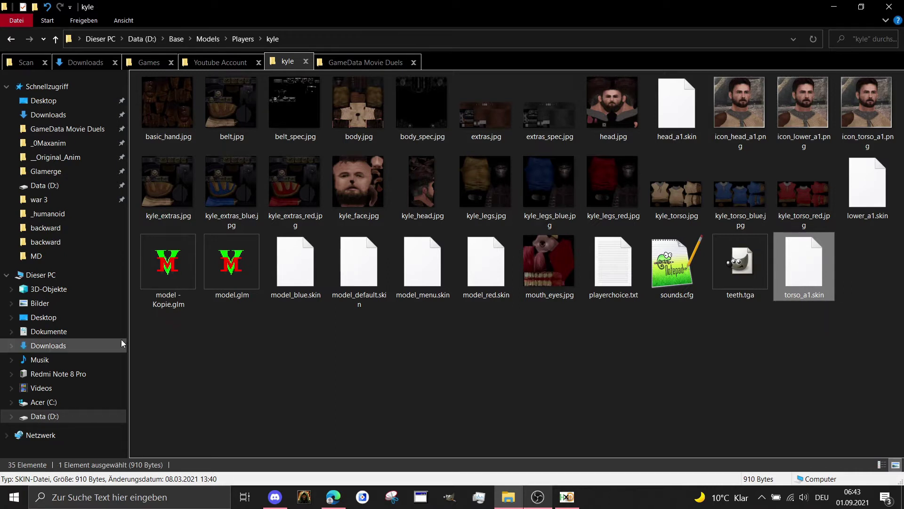
Step: Switch to the HxD hex editor to show it and minimize its window
click(566, 497)
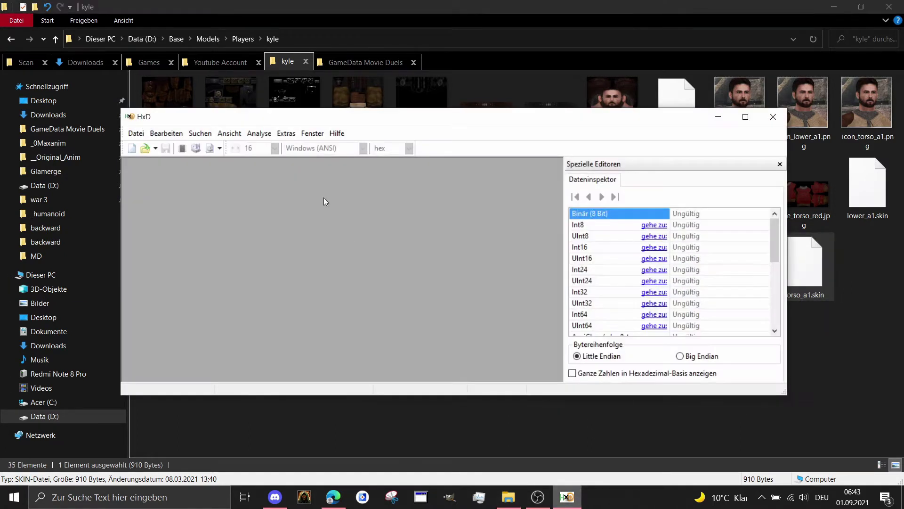
click(717, 117)
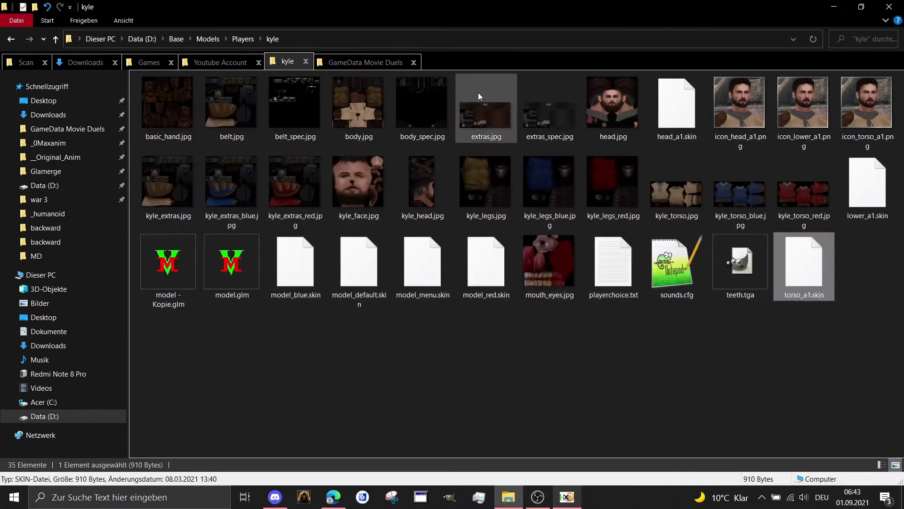
Step: Open the MD folder inside GameData Movie Duels and look over its PK3 files
click(375, 63)
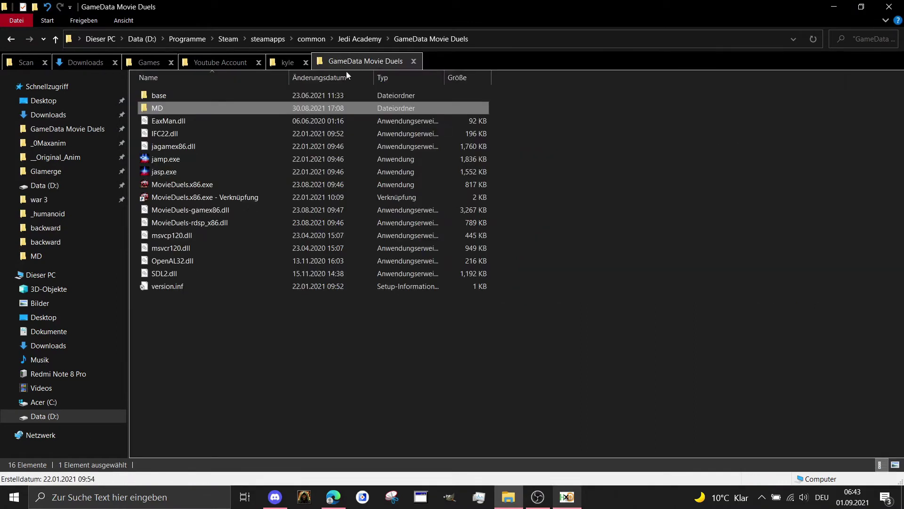
double_click(175, 107)
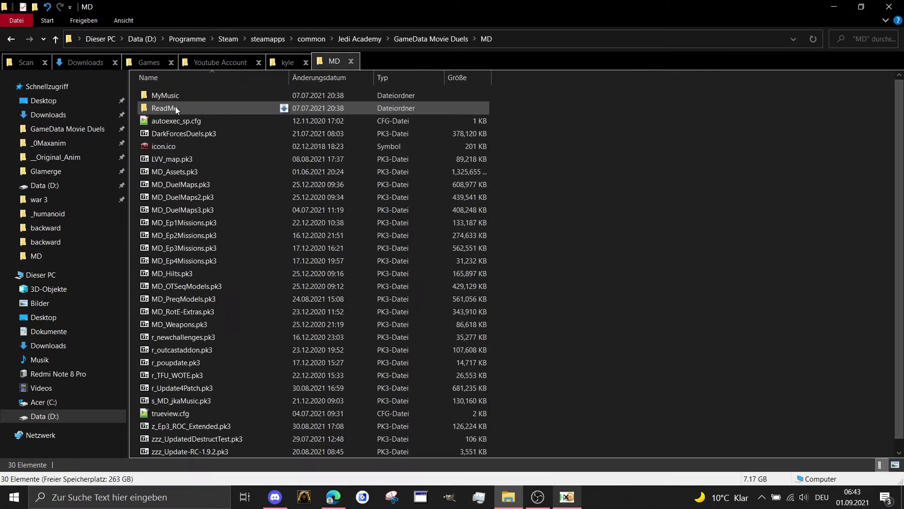
click(184, 188)
click(182, 236)
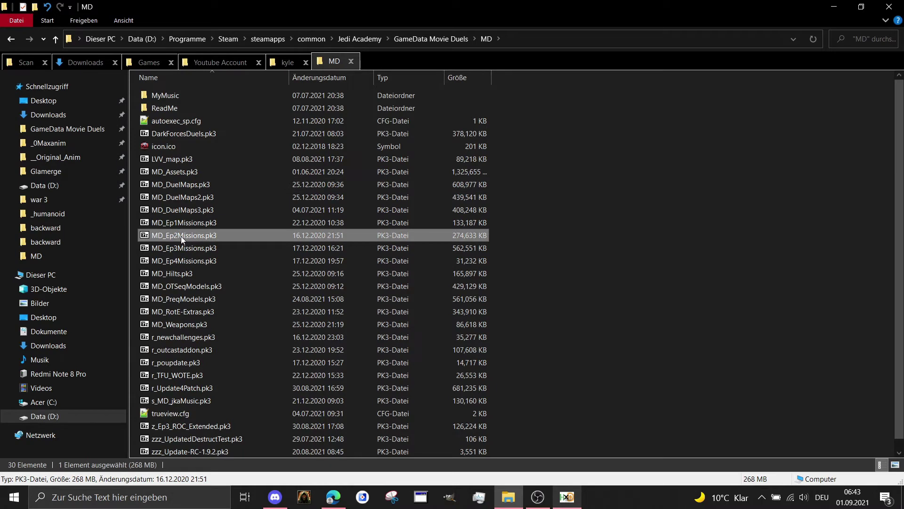
click(188, 211)
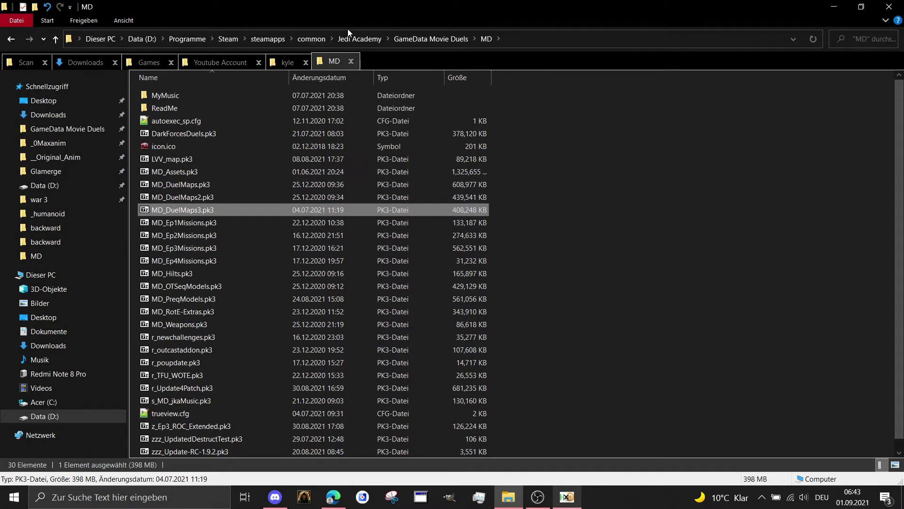
Step: Go up from the kyle folder to Players and view the _humanoid folders at the start of the list
click(287, 63)
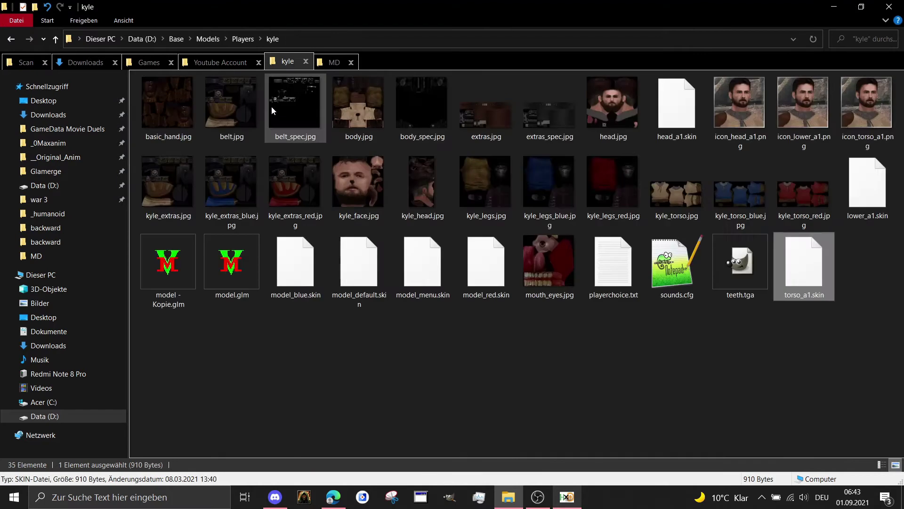
click(236, 39)
scroll(254, 216, up, 20)
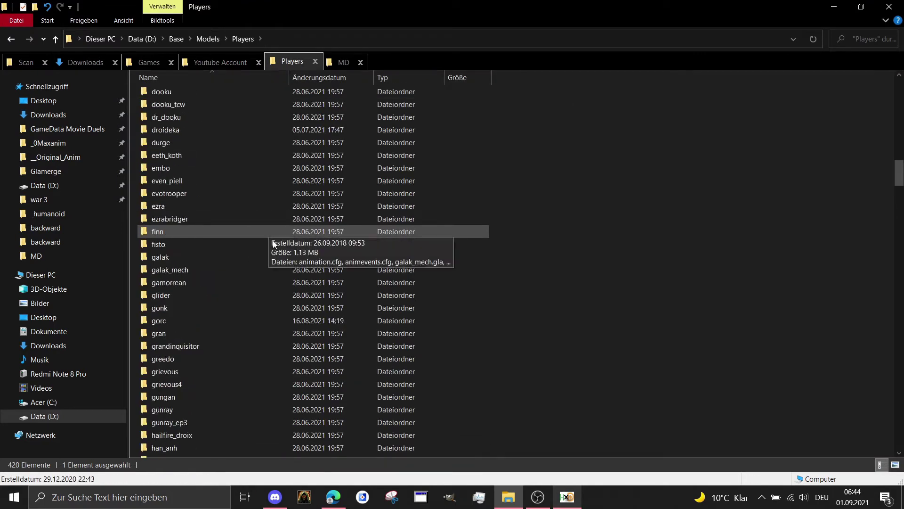
scroll(280, 231, up, 20)
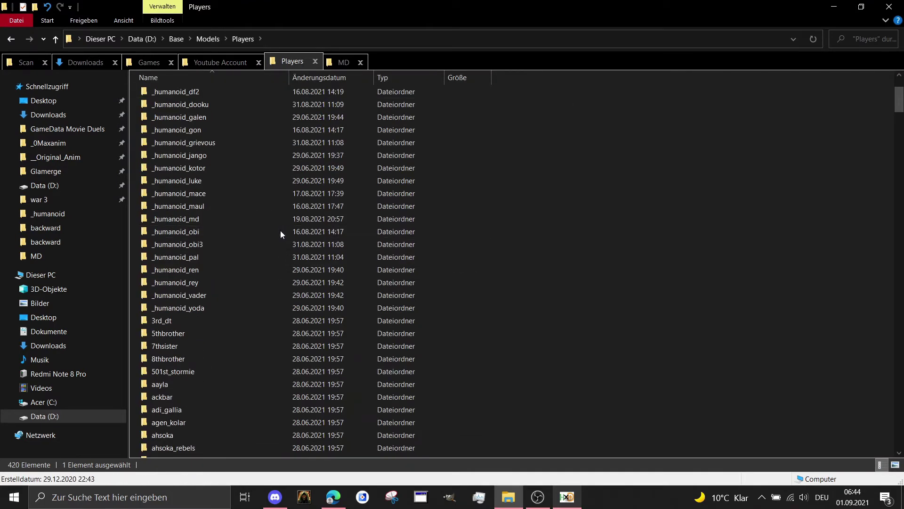
scroll(245, 196, up, 3)
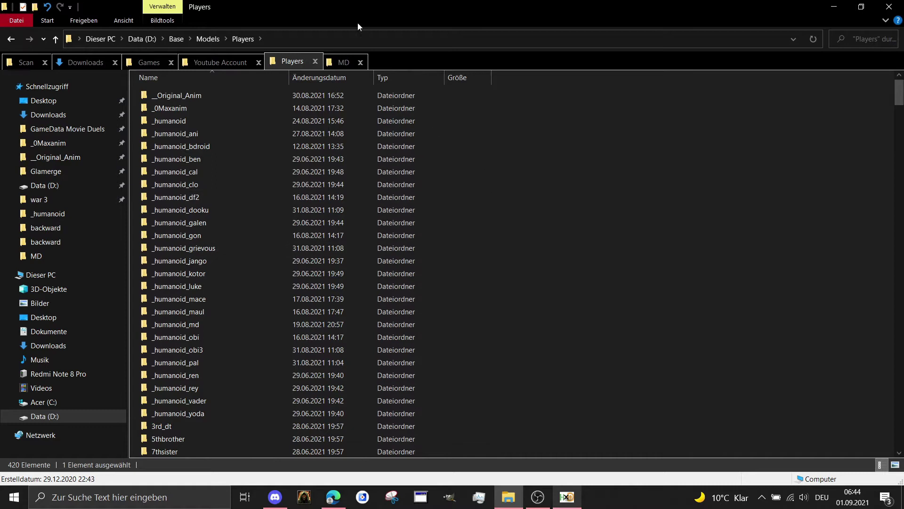
Step: Return to the GameData Movie Duels folder and reopen its MD subfolder
click(348, 66)
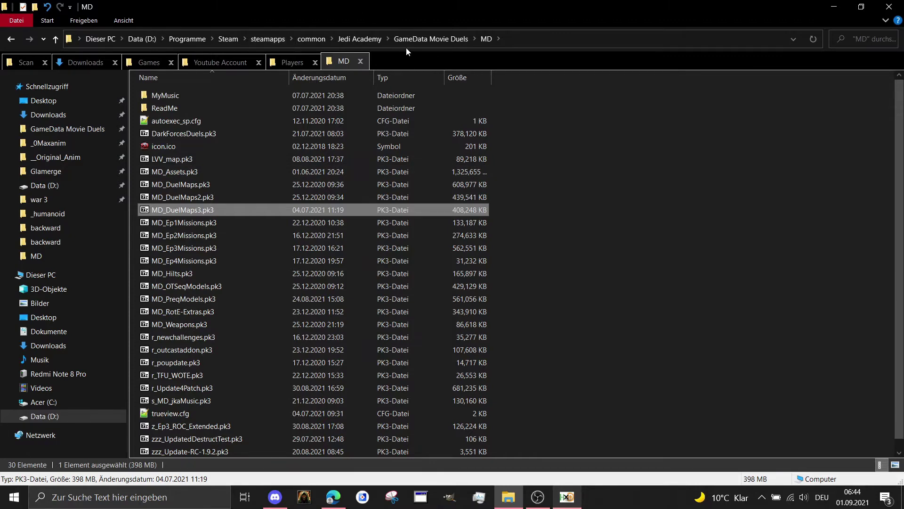
click(425, 38)
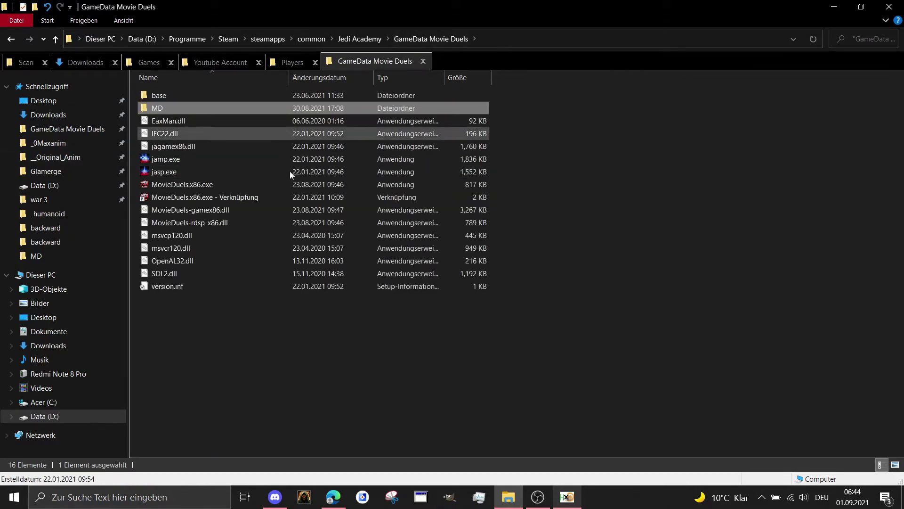
double_click(188, 109)
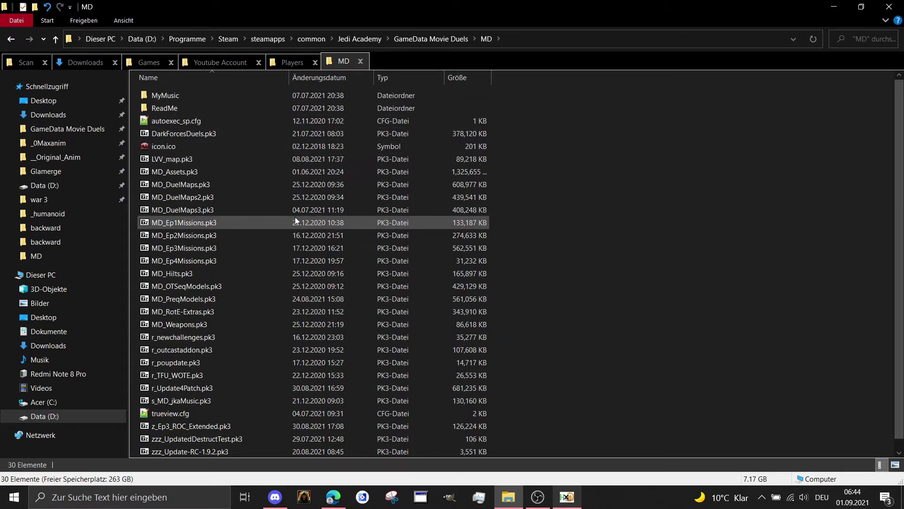
Step: Open the MD_Assets.pk3 archive, examine the _humanoid folders under models\players, and close the archive
double_click(182, 171)
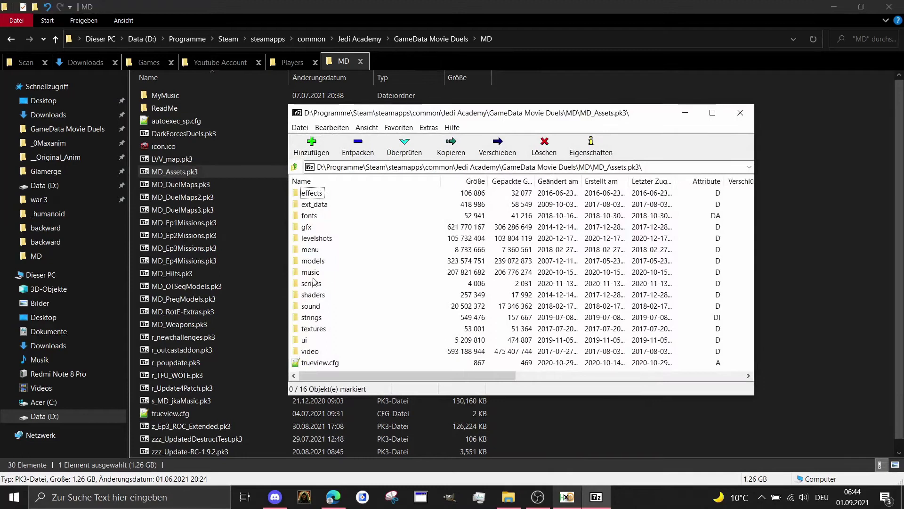
double_click(311, 261)
double_click(302, 206)
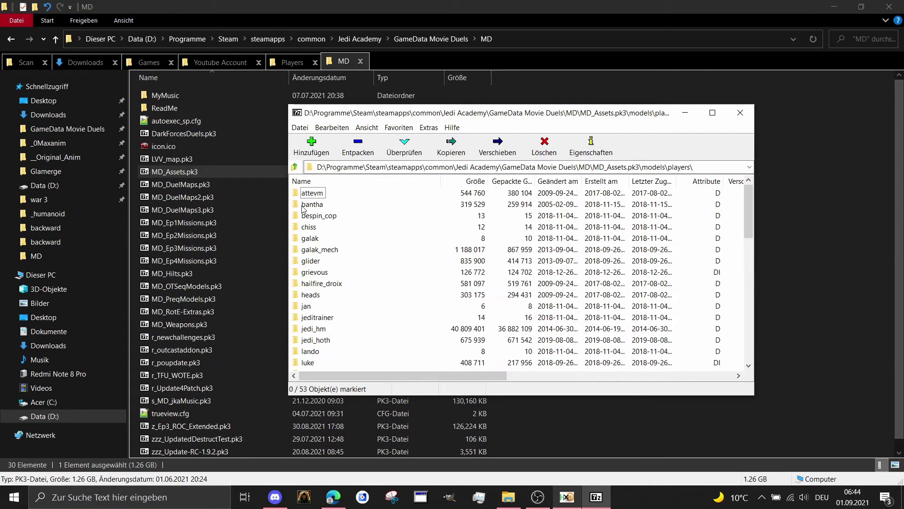
scroll(341, 230, down, 13)
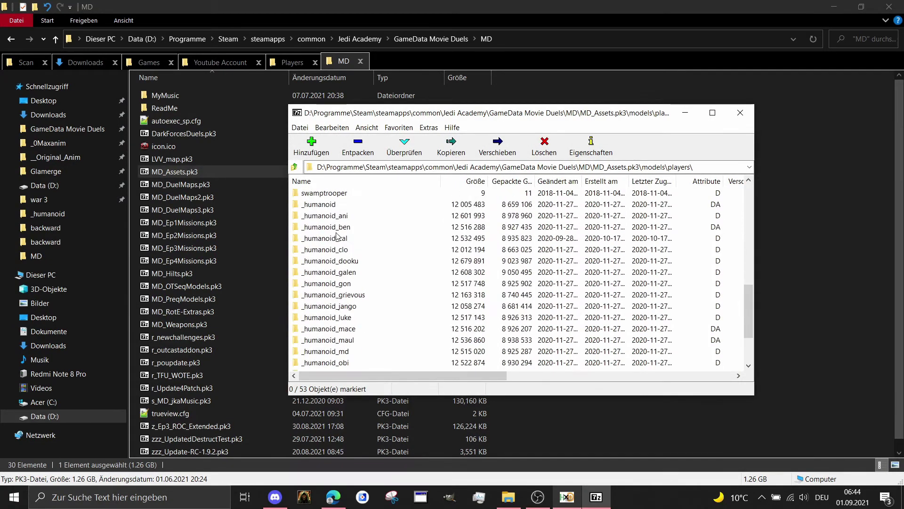
scroll(337, 237, up, 4)
scroll(353, 228, down, 2)
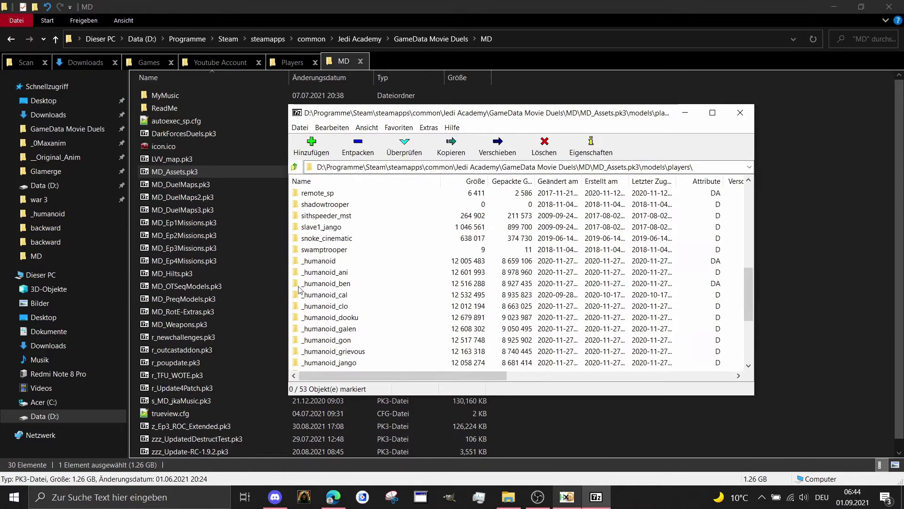
scroll(332, 305, down, 1)
scroll(341, 244, up, 2)
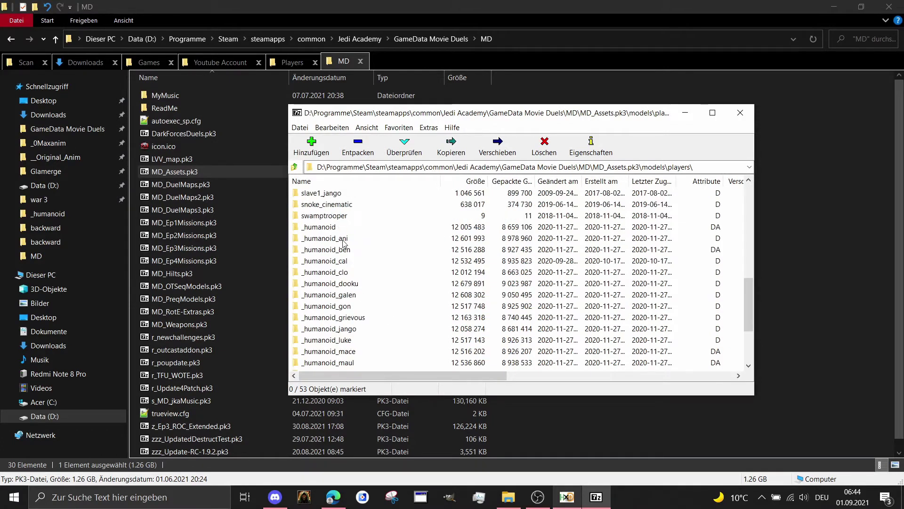
scroll(338, 226, down, 2)
click(740, 113)
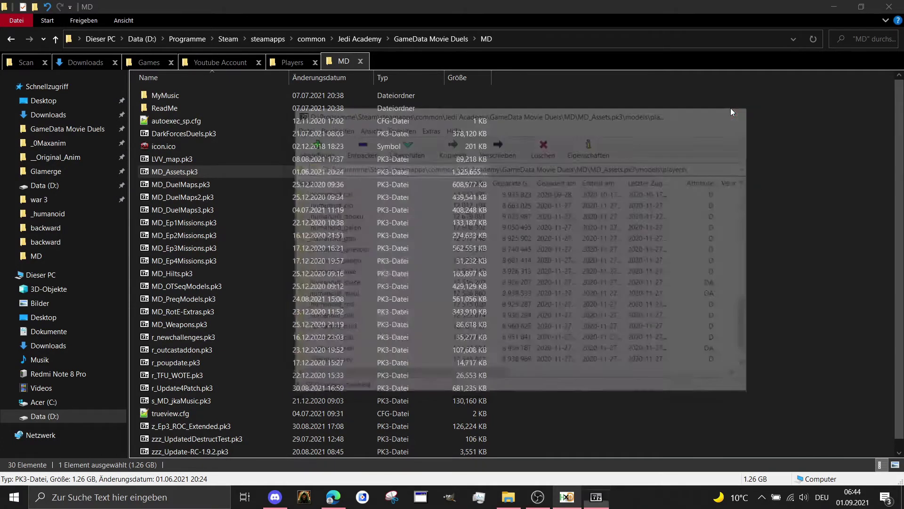
Step: Open the r_Update4Patch.pk3 archive, examine the _humanoid folders under models\players, and return to the MD file list
scroll(311, 235, down, 1)
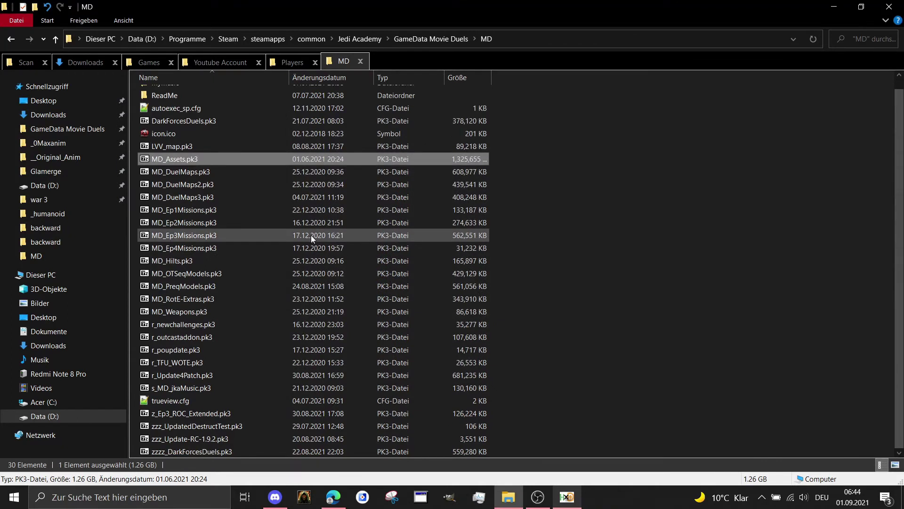
double_click(209, 375)
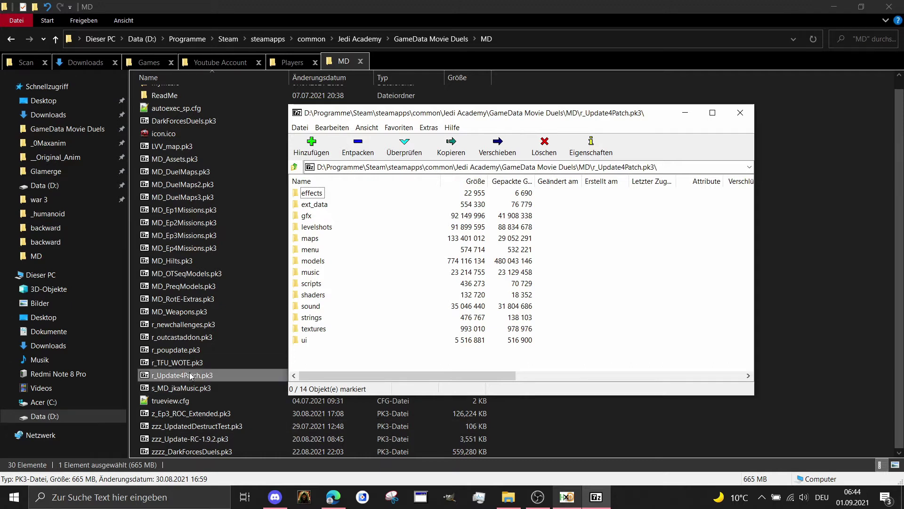
double_click(321, 266)
double_click(312, 204)
scroll(355, 227, down, 20)
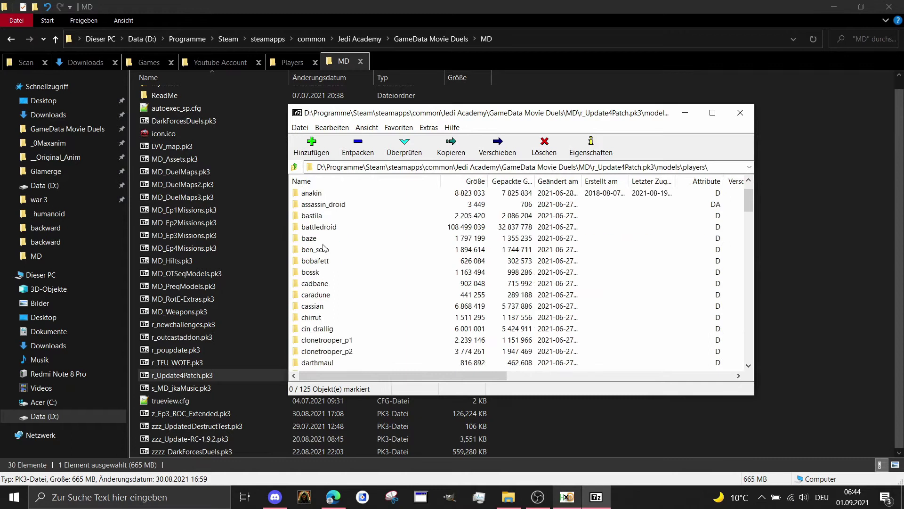
scroll(358, 233, down, 6)
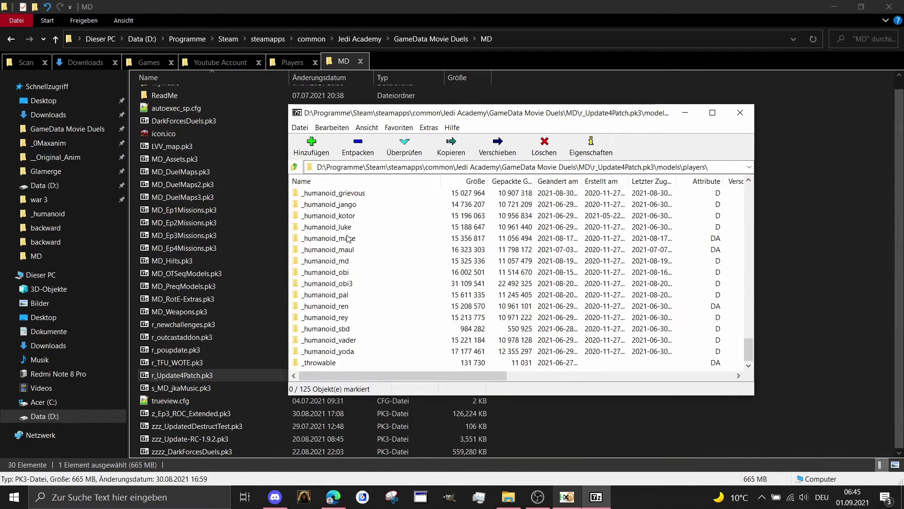
scroll(365, 226, down, 4)
click(168, 160)
click(193, 375)
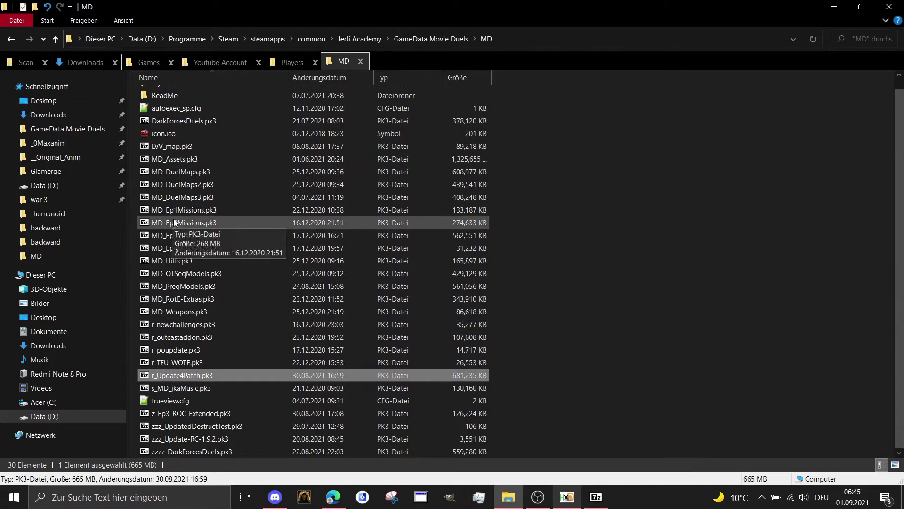
Step: Return to the Players folder on drive D: and view the _humanoid folders at the start of its list
click(286, 65)
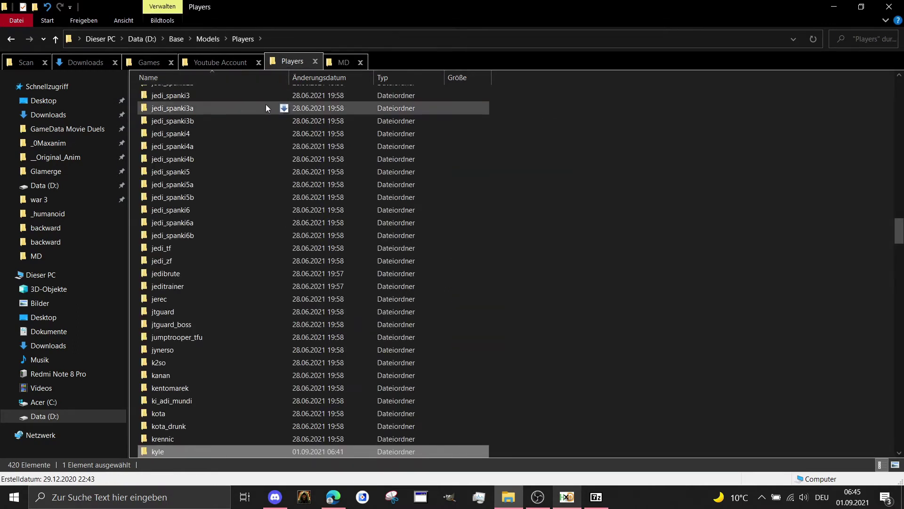
scroll(308, 229, up, 1)
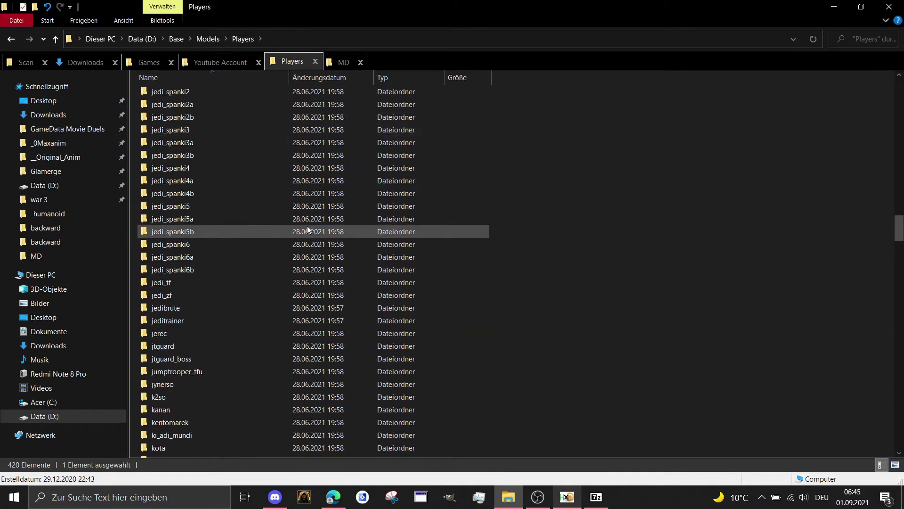
scroll(307, 230, down, 1)
scroll(304, 219, up, 20)
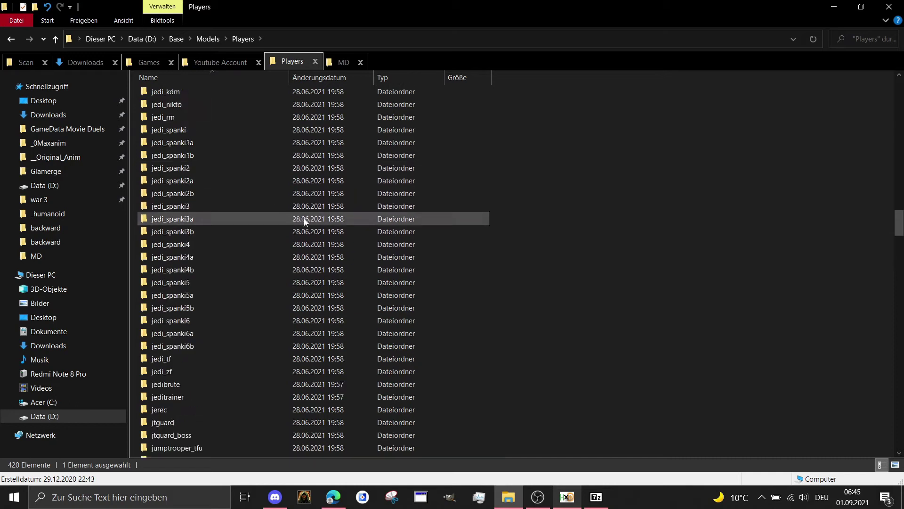
scroll(324, 229, up, 12)
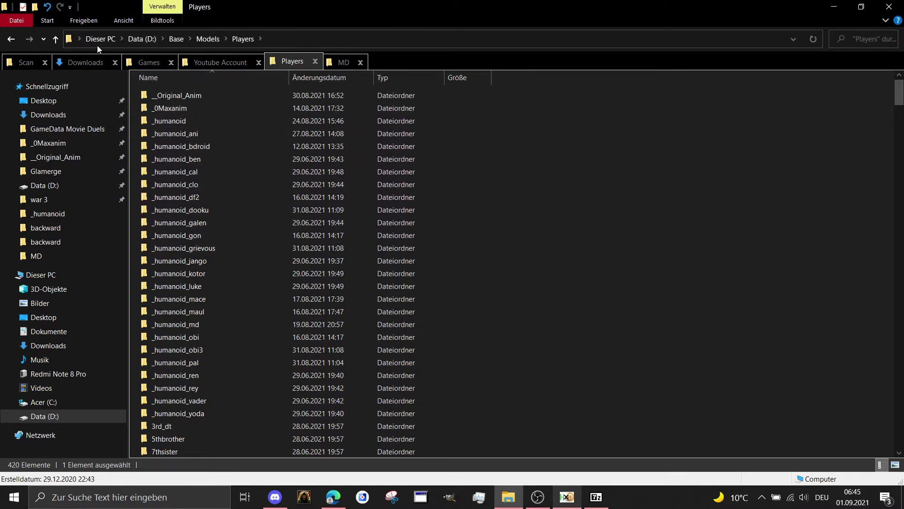
Step: Navigate from the root of Data (D:) through Base and Models into Players, and look over the _humanoid folders
click(144, 39)
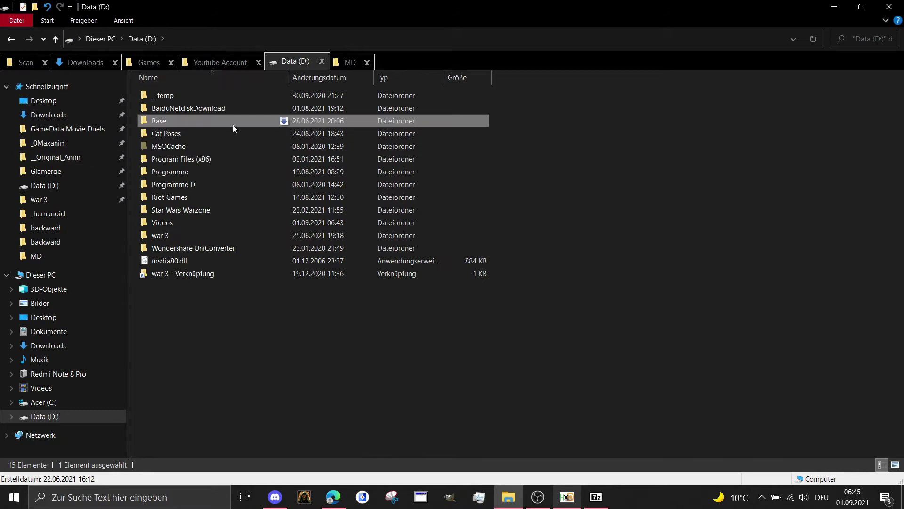
mouse_move(215, 112)
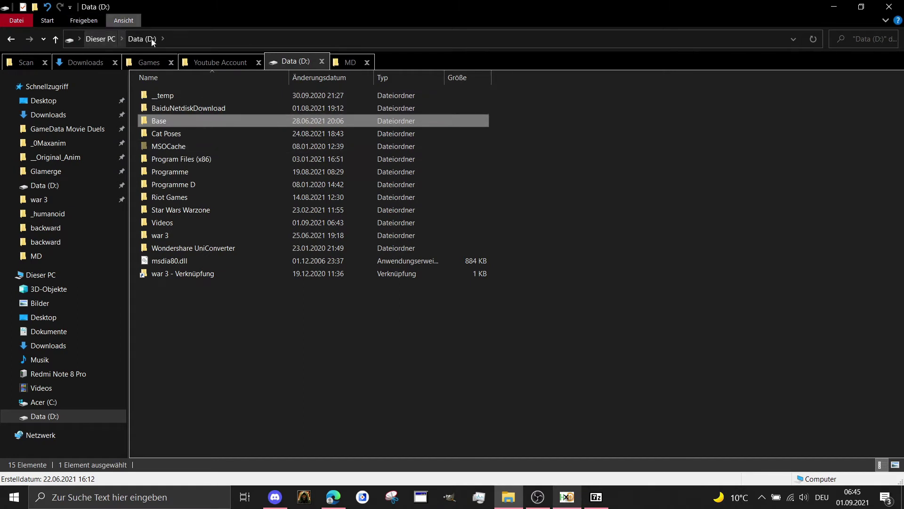
double_click(176, 121)
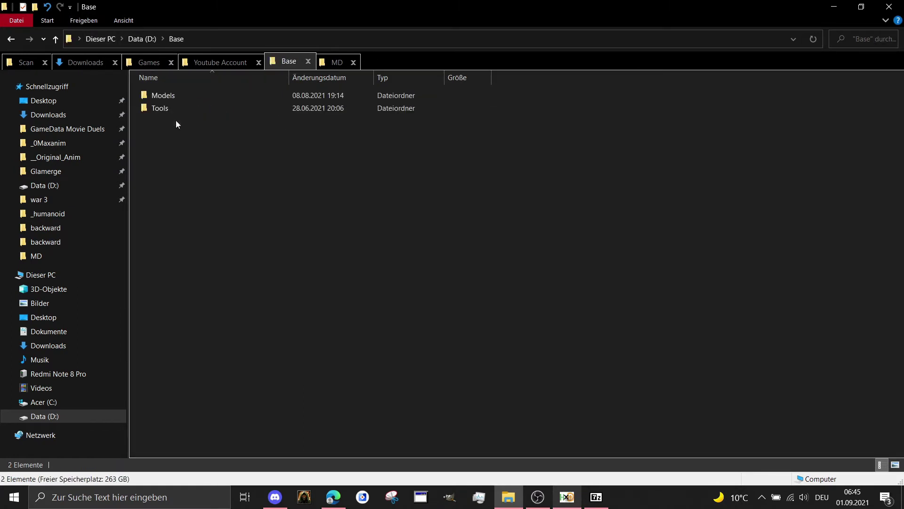
double_click(175, 94)
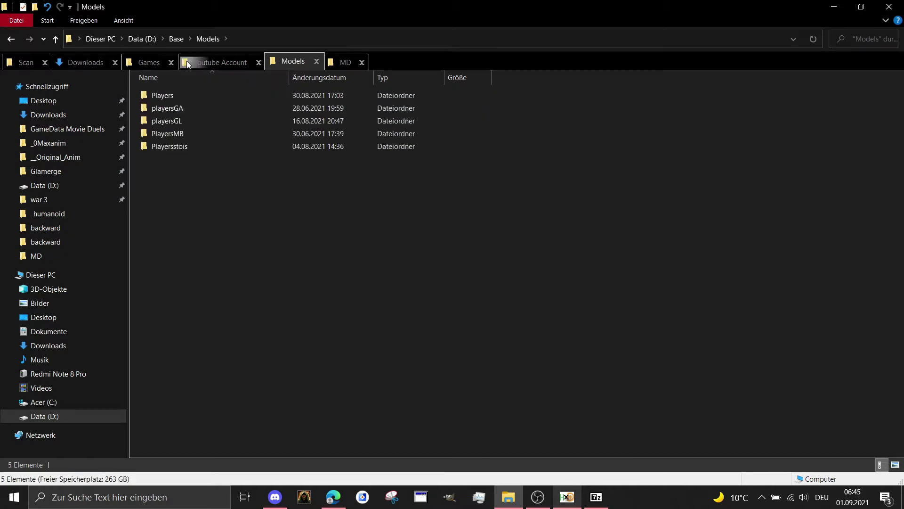
double_click(174, 97)
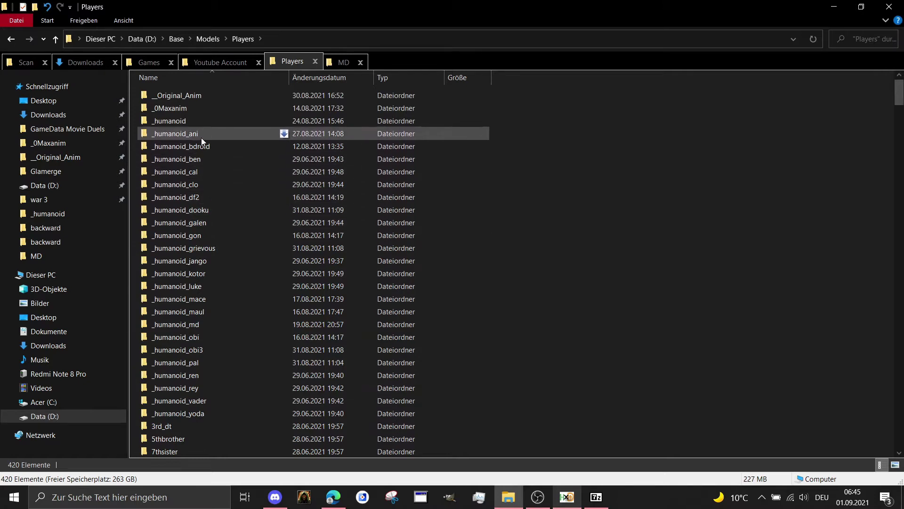
scroll(212, 235, down, 4)
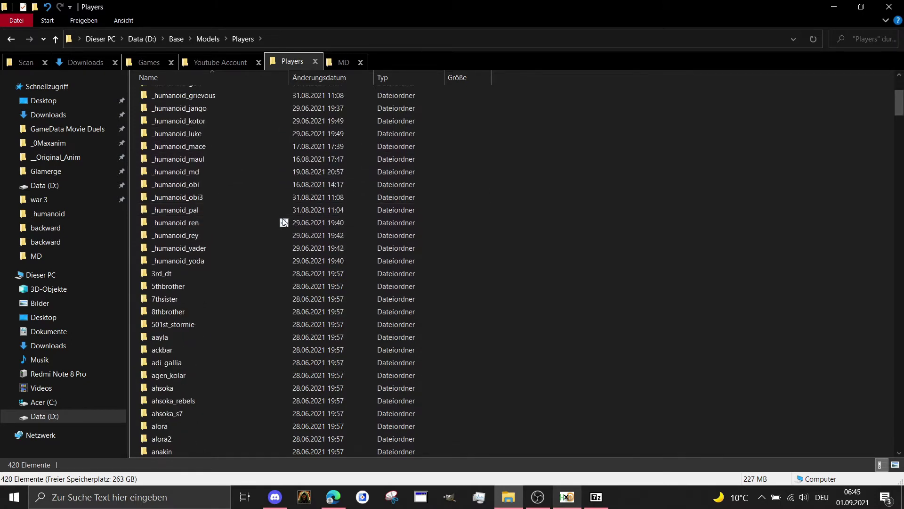
scroll(286, 226, up, 1)
scroll(286, 234, up, 3)
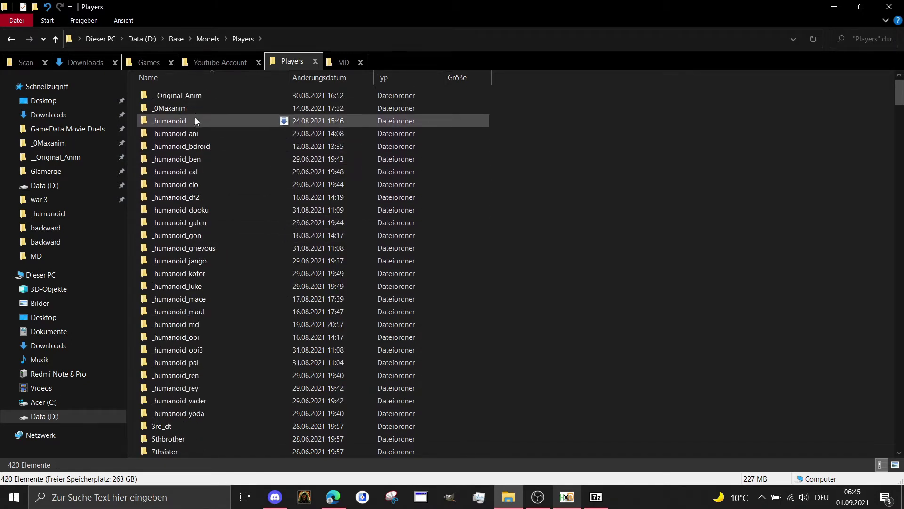
Step: Open the _humanoid_ani folder, look over its animation files, and return to the Players folder
click(184, 137)
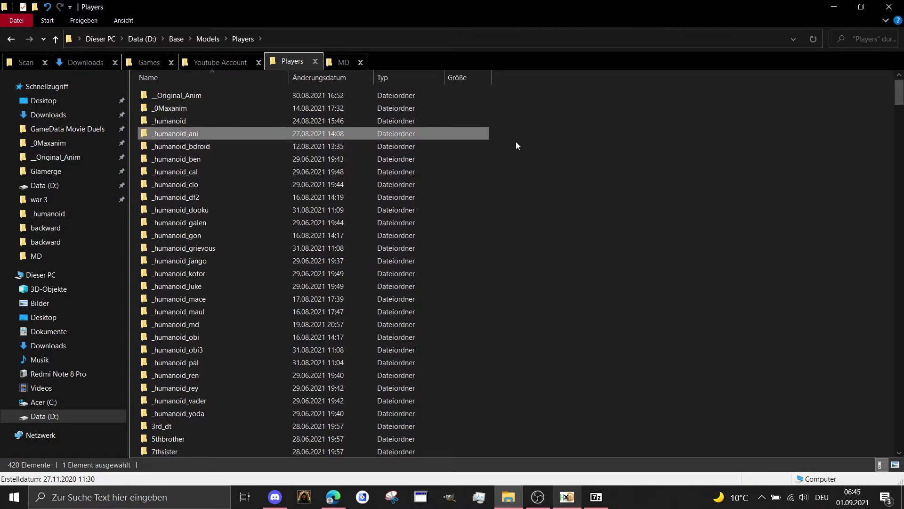
double_click(199, 134)
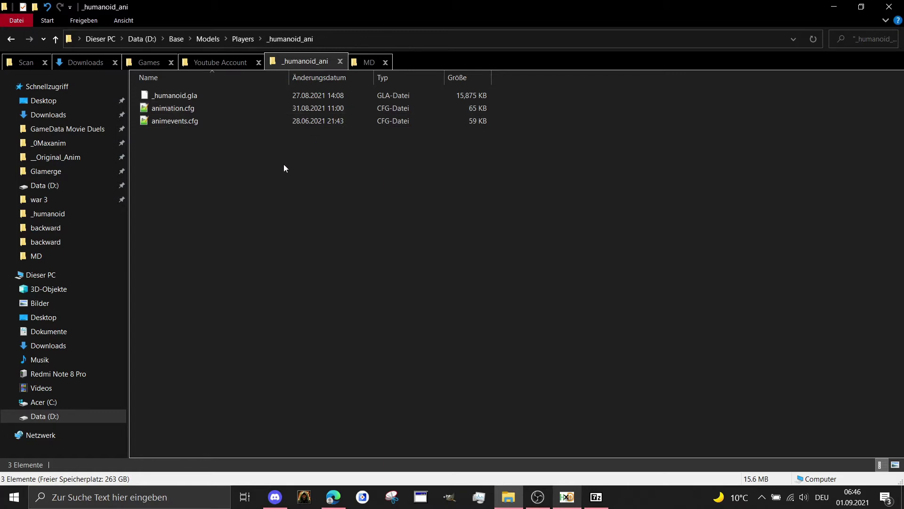
click(11, 39)
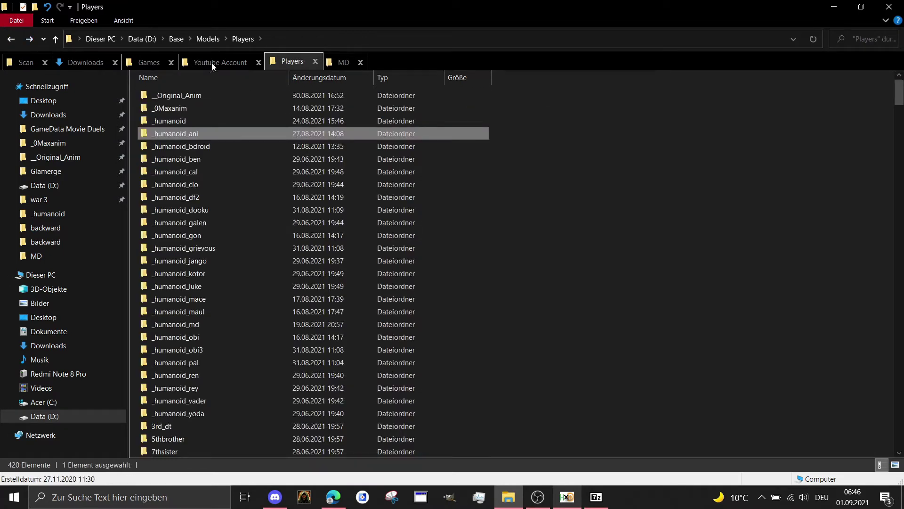
Step: Go to Base\Tools\Modview and delete the Alternate (MacOS) folder
click(177, 43)
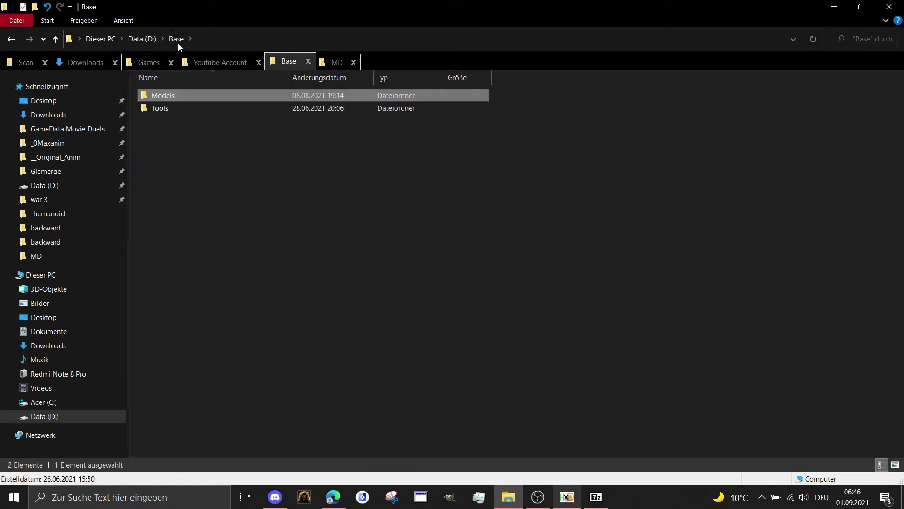
double_click(160, 109)
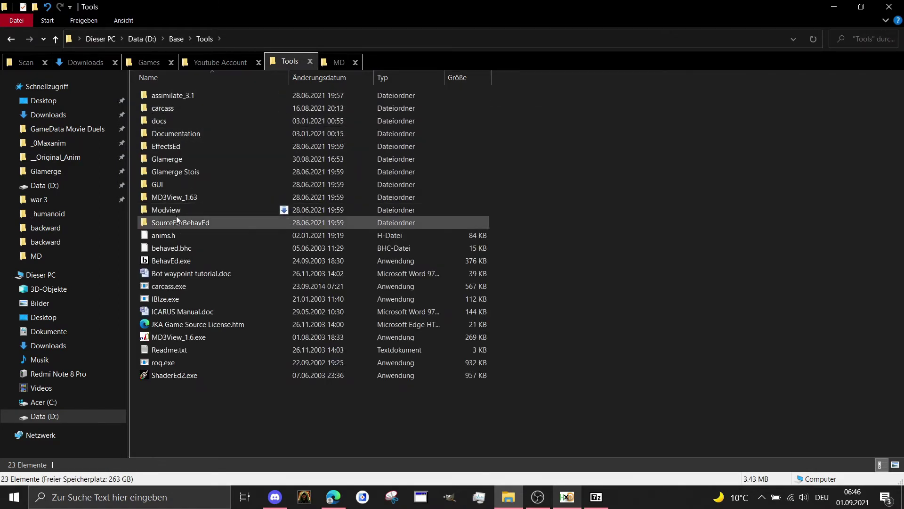
double_click(177, 211)
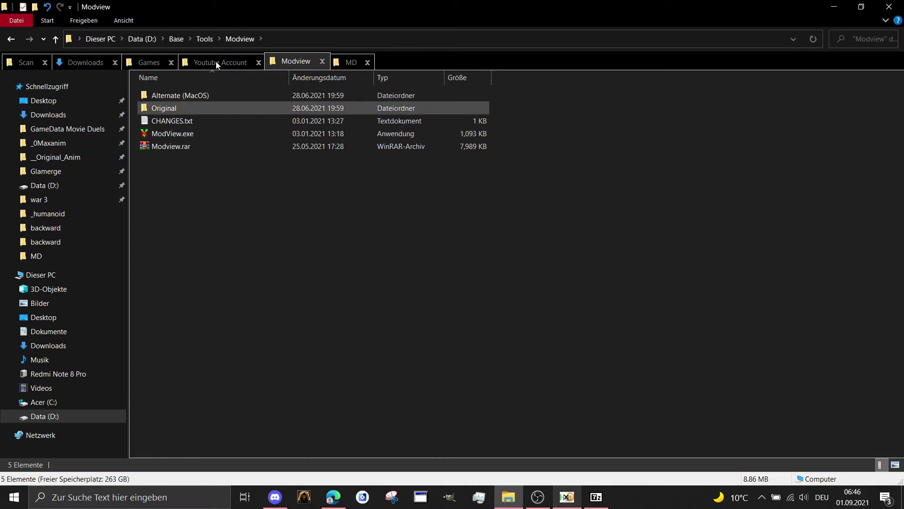
click(167, 96)
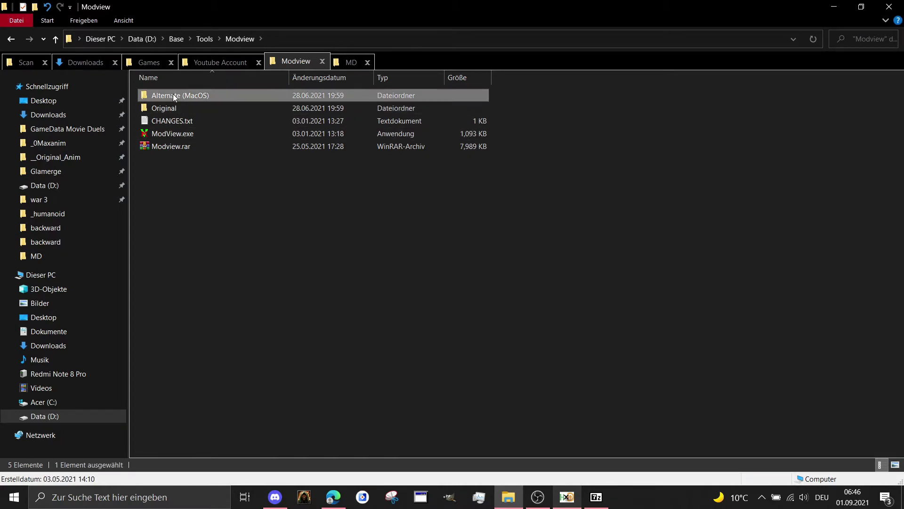
key(Delete)
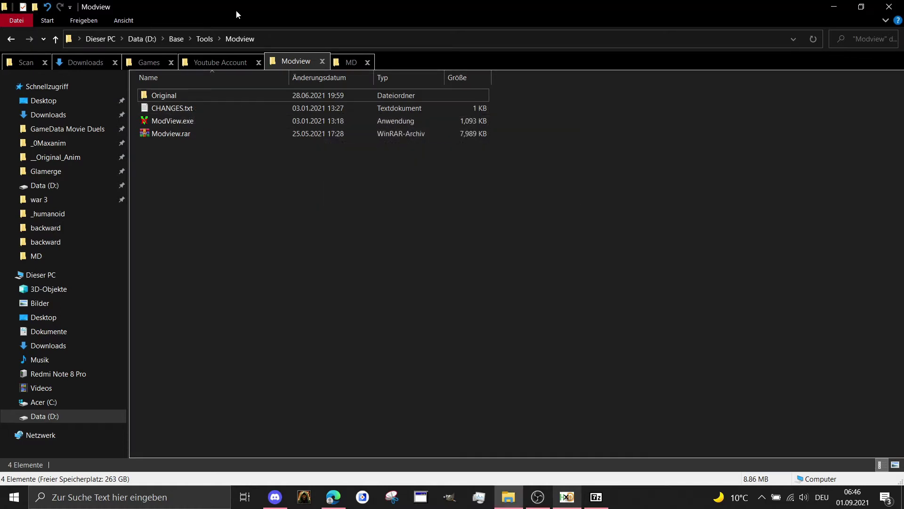
Step: Navigate back to Base and through Models\Players, and open the kyle folder
click(203, 40)
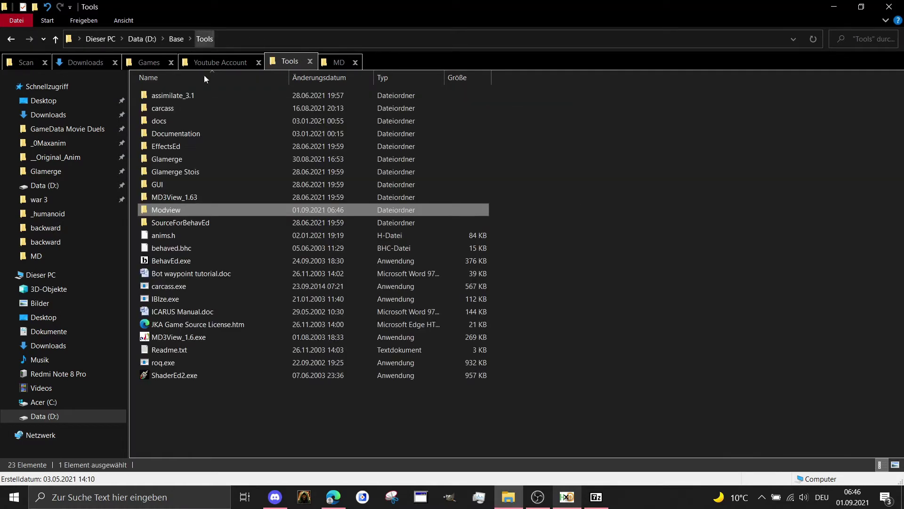
click(176, 39)
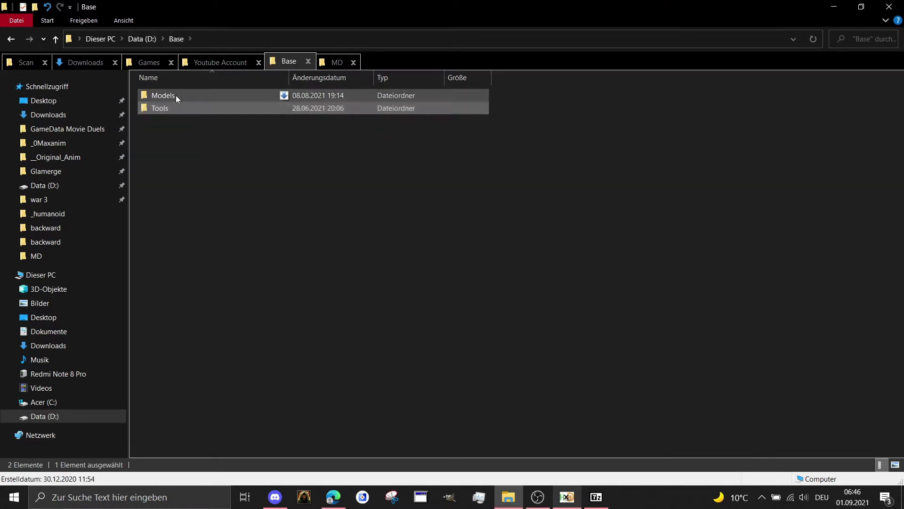
double_click(176, 95)
double_click(175, 97)
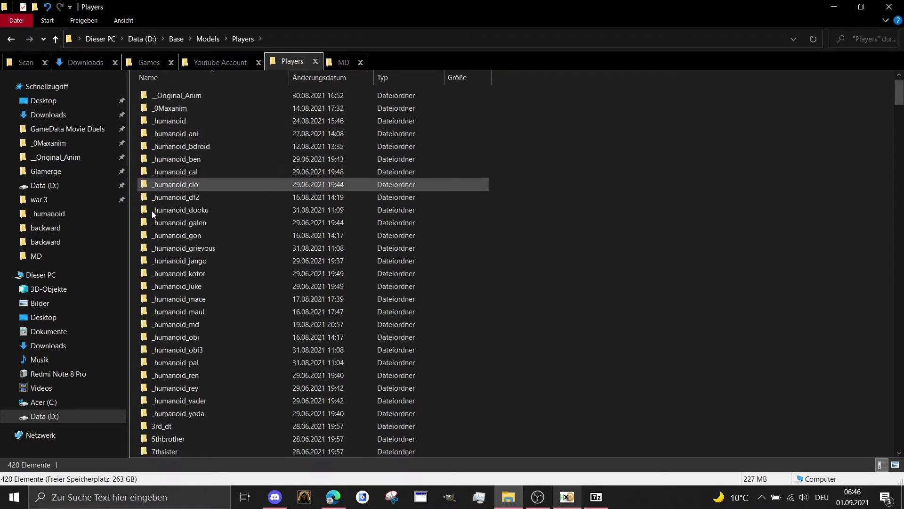
scroll(150, 216, down, 6)
scroll(194, 380, down, 3)
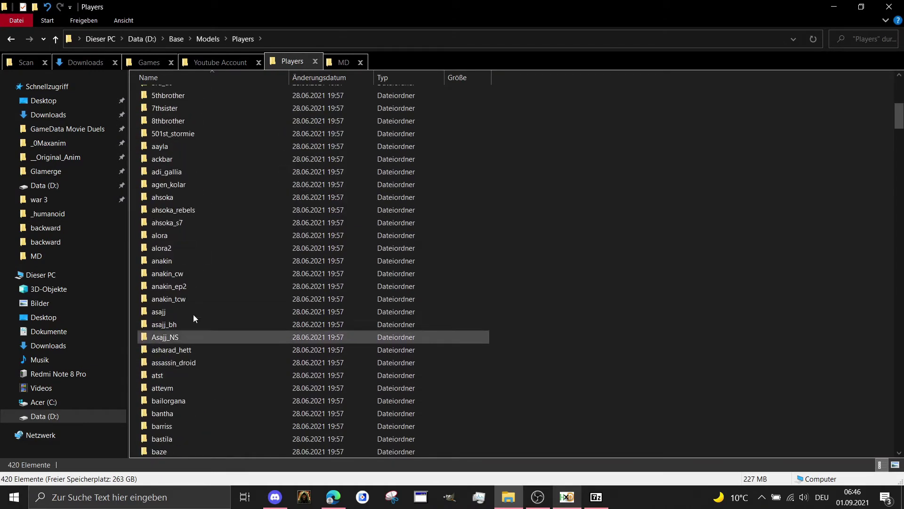
click(194, 301)
text(kyle)
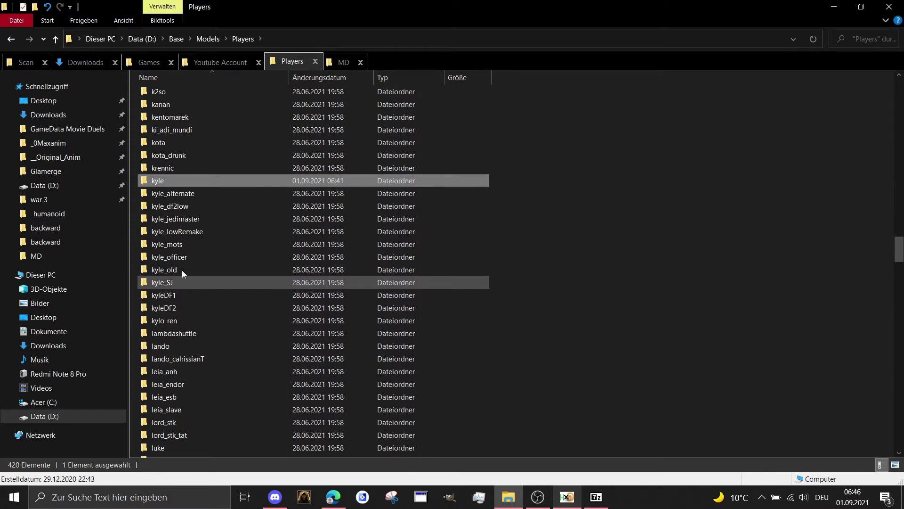
double_click(168, 181)
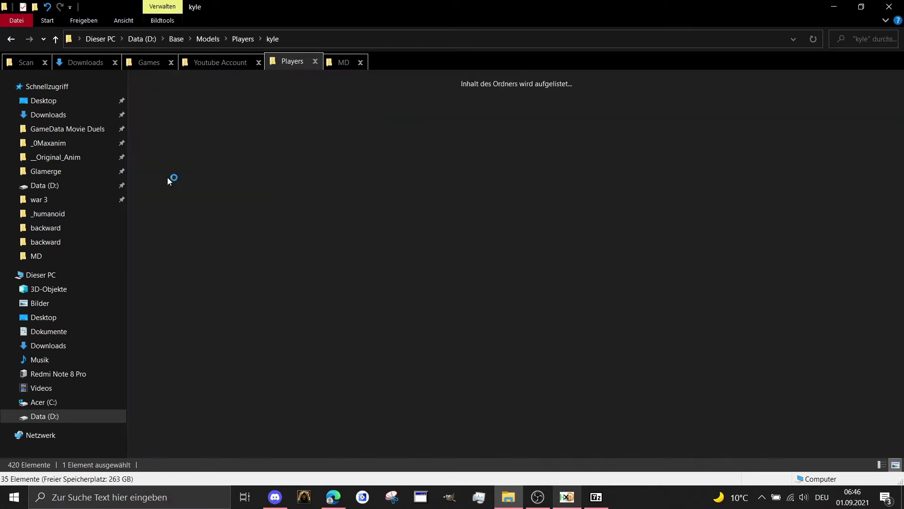
Step: Check in the properties of kyle's model.glm which program opens it, and close the properties
click(222, 257)
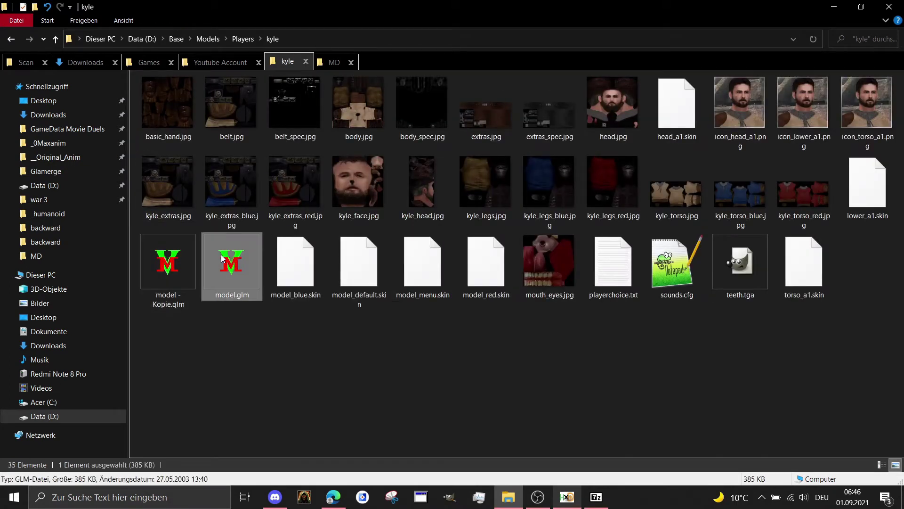
right_click(248, 270)
click(297, 476)
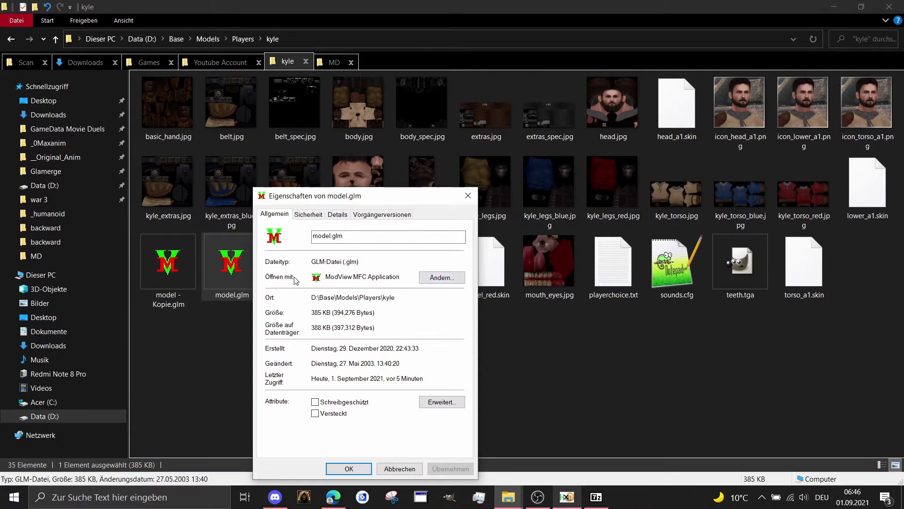
click(468, 196)
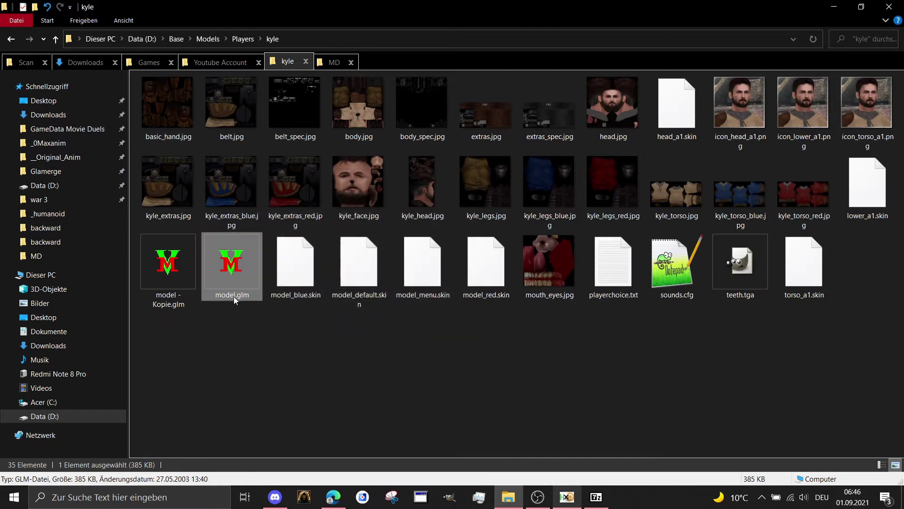
Step: Open kyle's model.glm in ModView, declining further missing-image messages for this model
double_click(242, 264)
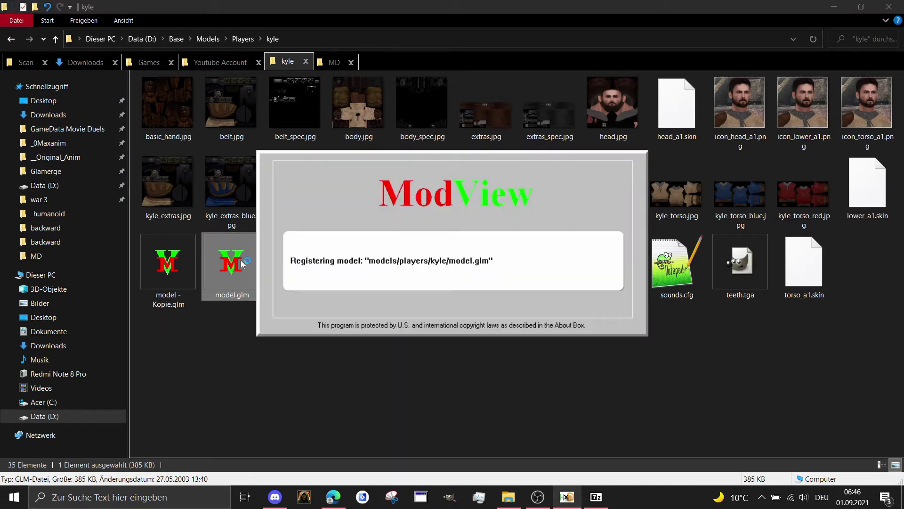
click(518, 272)
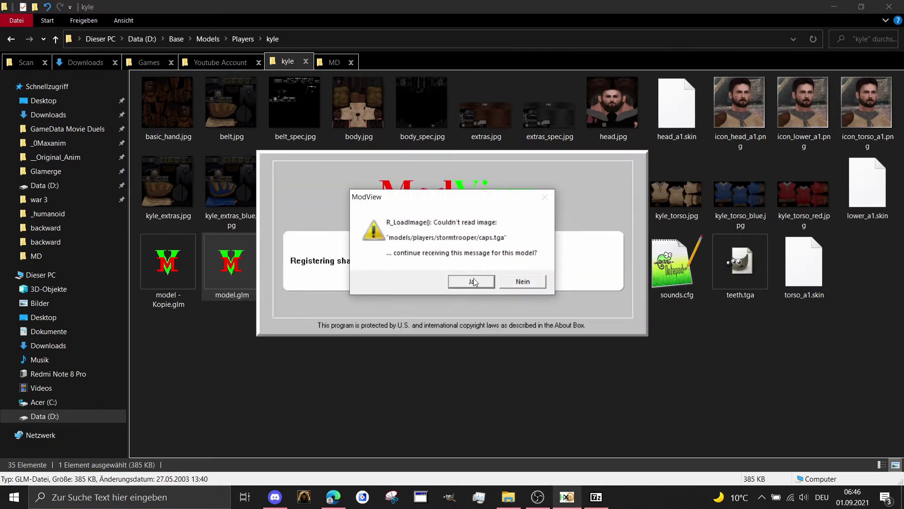
click(518, 279)
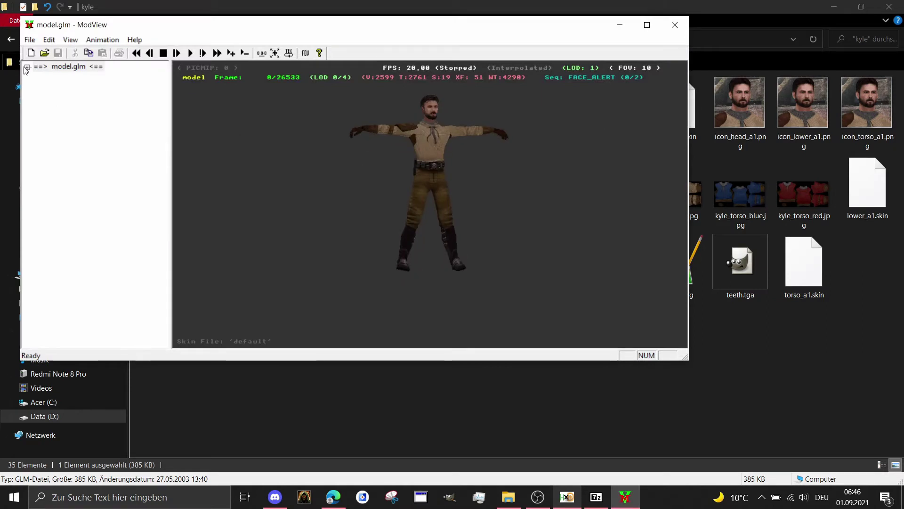
Step: Expand the model's Sequences list and play several BOTH_V6 animations, starting with BOTH_V6_BL_S6
click(26, 67)
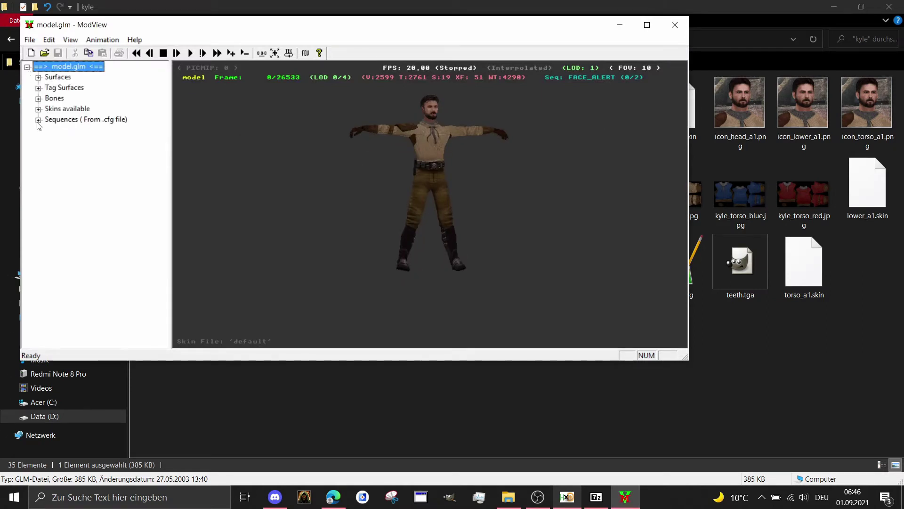
click(38, 119)
drag(159, 85, 150, 263)
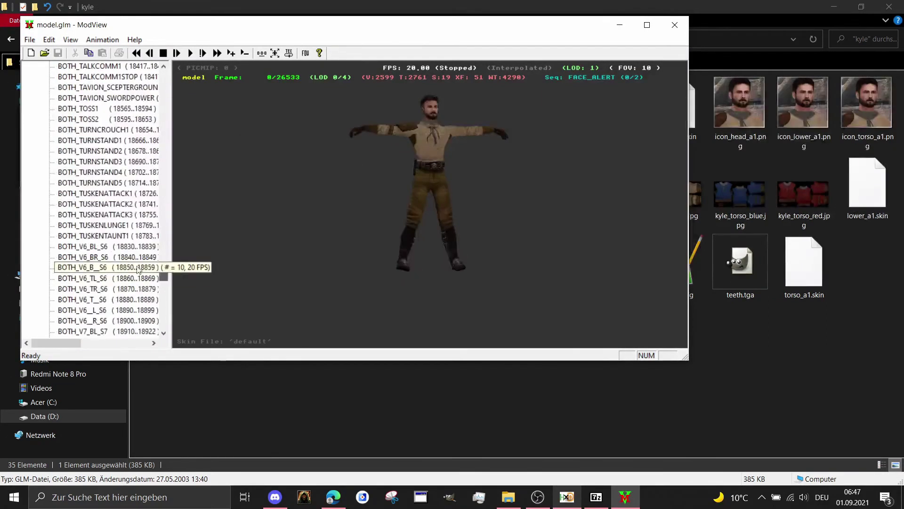
click(134, 248)
scroll(133, 248, down, 1)
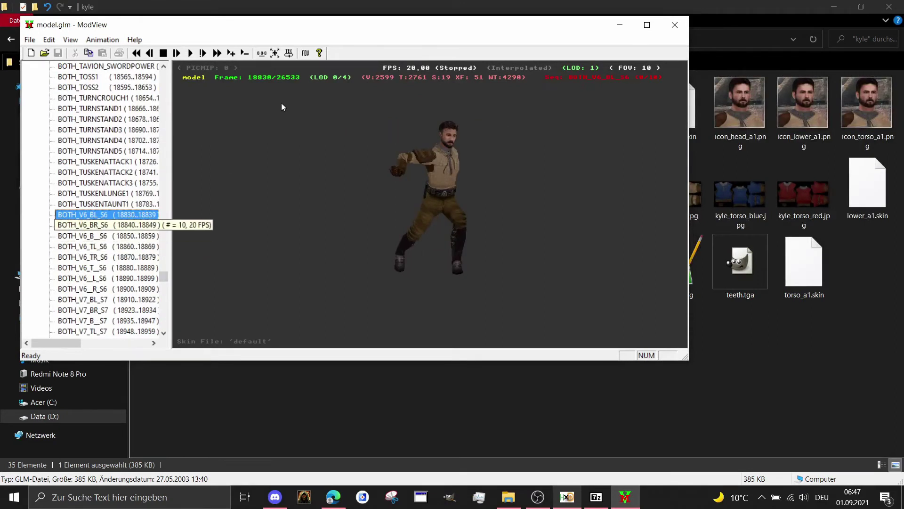
click(191, 53)
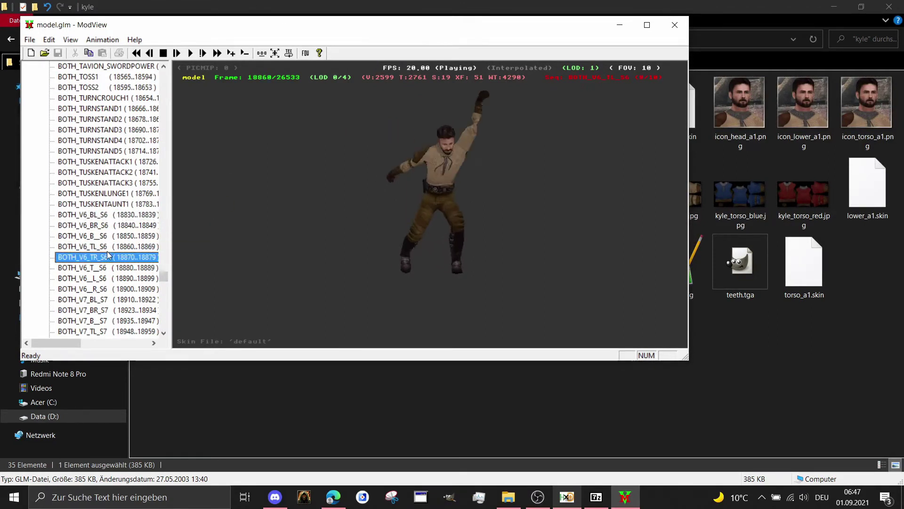
click(97, 236)
click(105, 258)
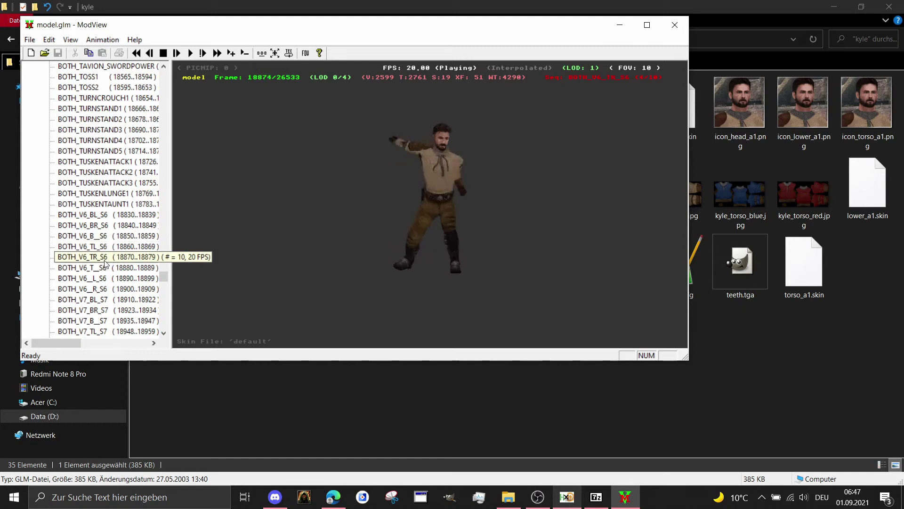
click(103, 277)
Step: Preview the sprint animations such as BOTH_SPRINT_GRENADE, as well as BOTH_ATTACK_COMMAND
drag(164, 276, 165, 313)
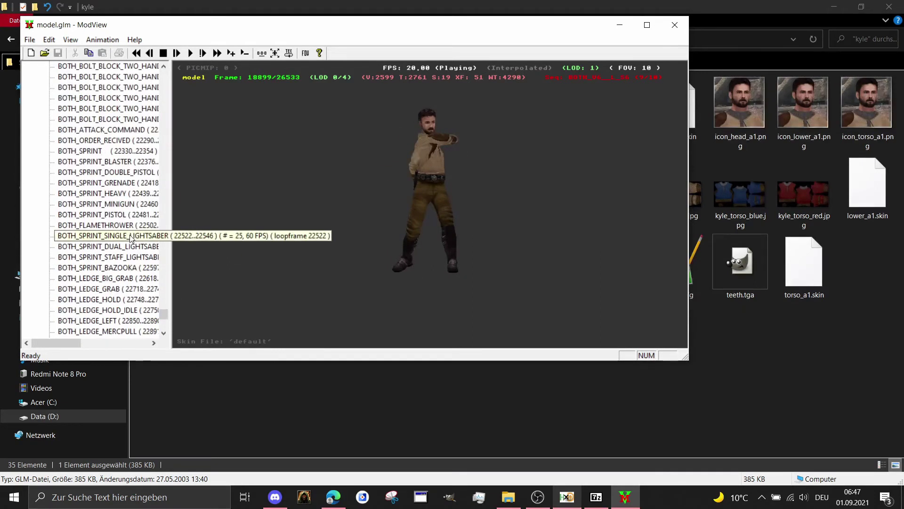
click(108, 215)
scroll(127, 216, up, 1)
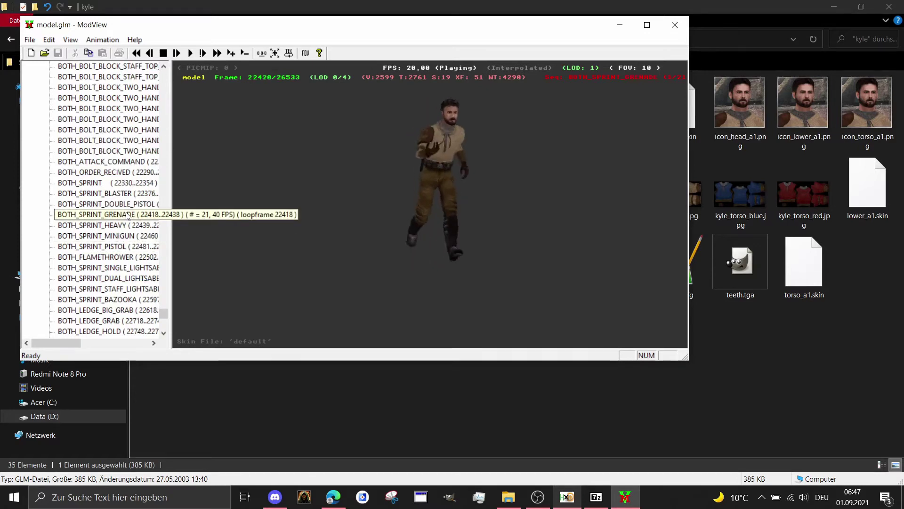
click(128, 193)
scroll(131, 193, up, 1)
scroll(131, 193, up, 1)
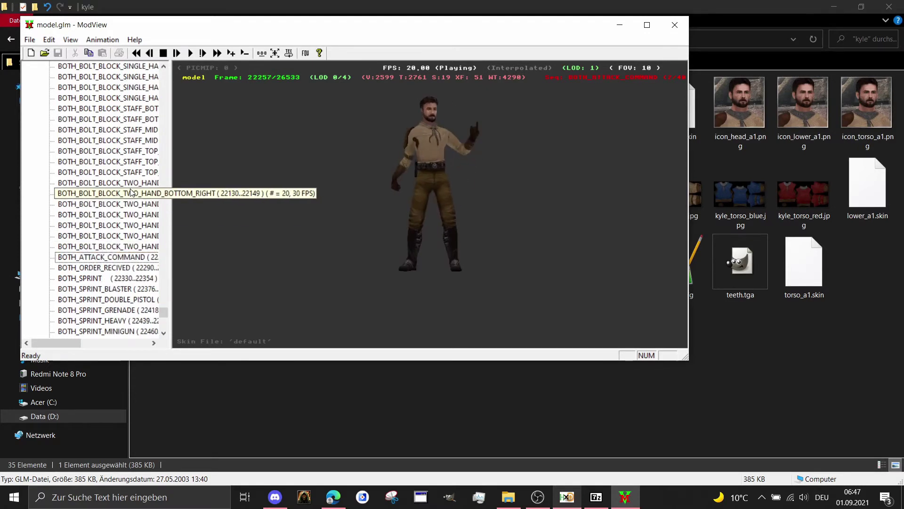
Step: Preview several BOTH_BOLT_BLOCK animations on the model, look over the neighbouring sequences, and close ModView
click(132, 193)
scroll(132, 193, up, 2)
click(132, 193)
scroll(132, 193, up, 1)
click(132, 193)
scroll(132, 191, up, 3)
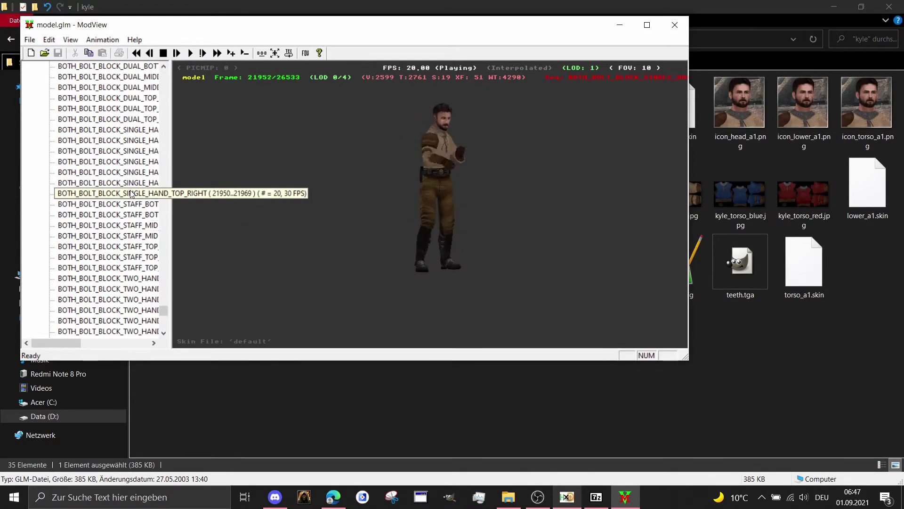
click(131, 182)
scroll(131, 184, down, 6)
scroll(129, 189, up, 10)
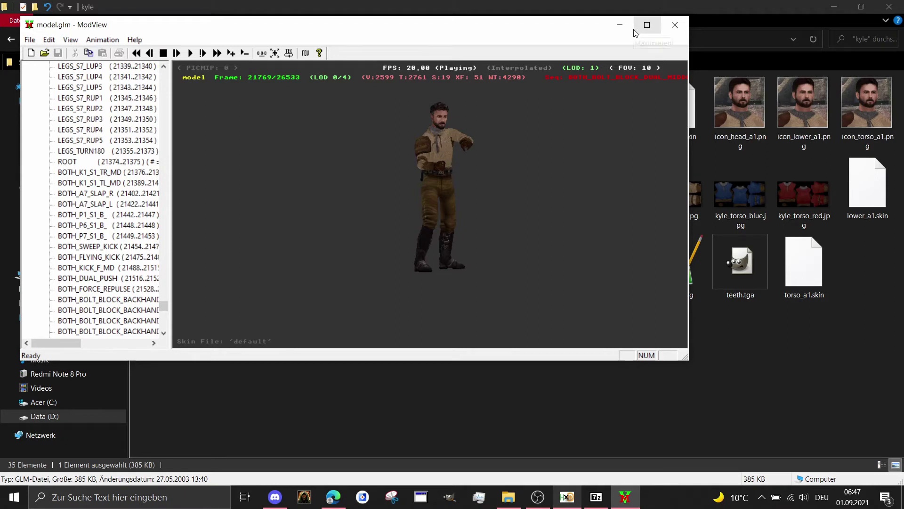
click(674, 24)
Step: Switch to HxD, move its window clear of the files, and load kyle's model.glm into it
click(565, 498)
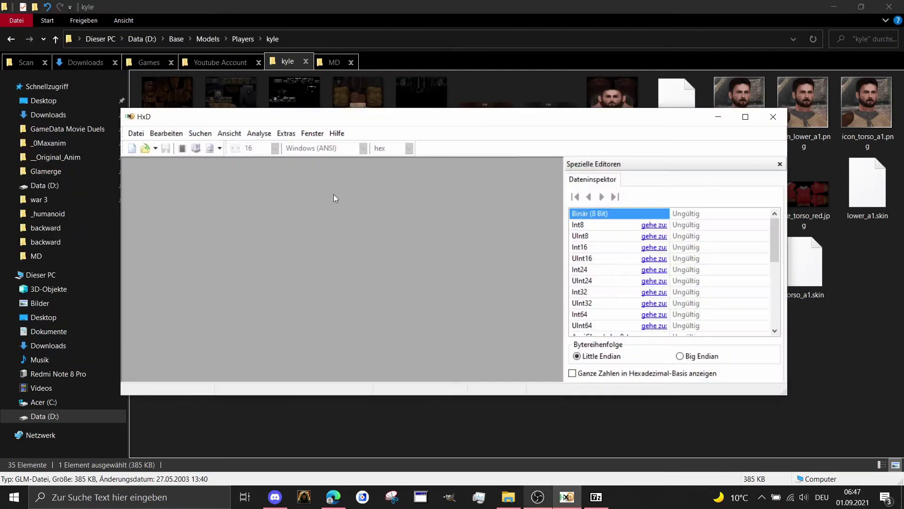
drag(399, 121, 585, 72)
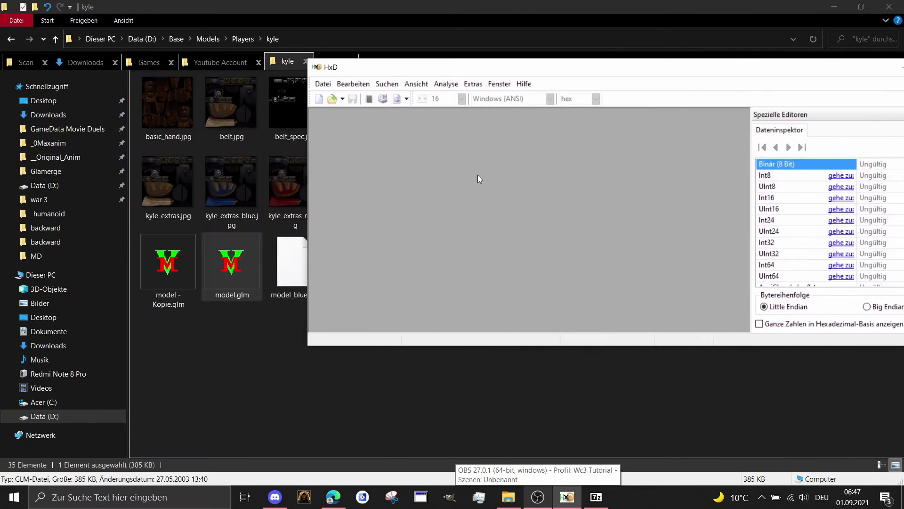
click(232, 282)
drag(228, 281, 473, 254)
Step: Close the r_Update4Patch.pk3 archive window and return to the Players folder in File Explorer
click(490, 392)
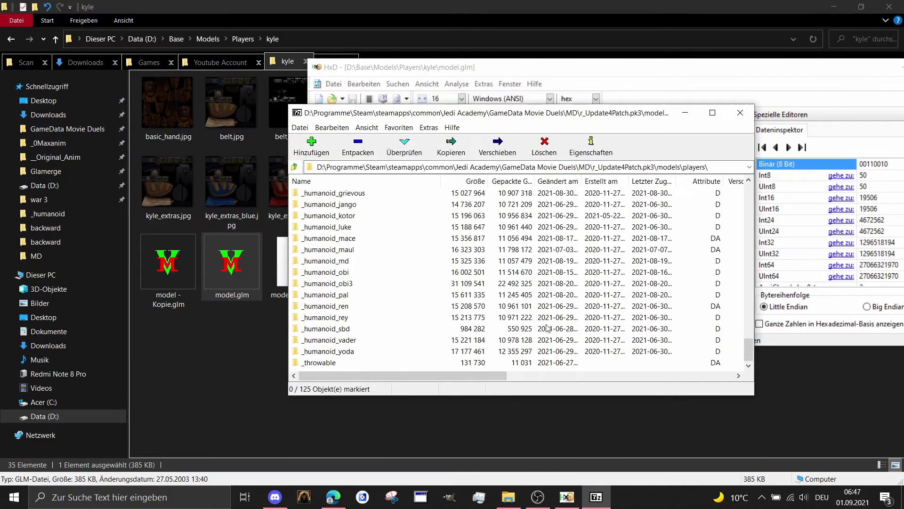
click(743, 106)
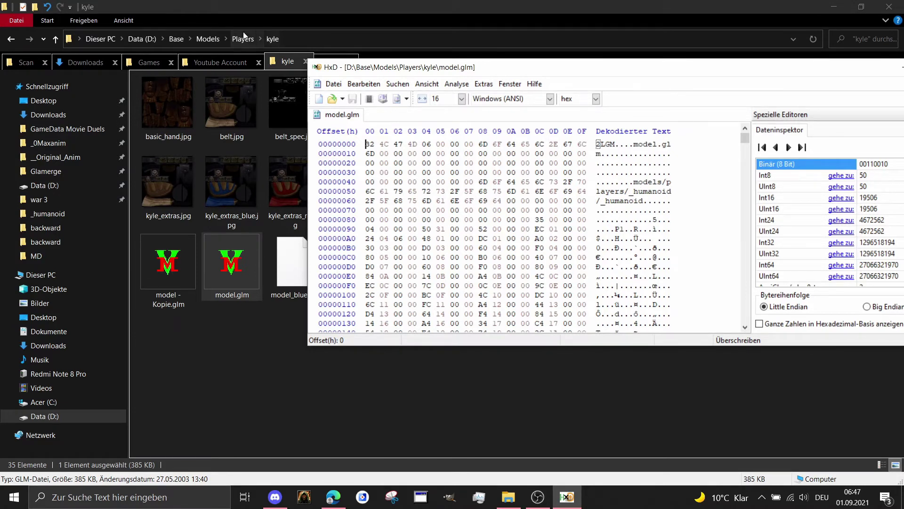
click(242, 38)
scroll(256, 234, up, 20)
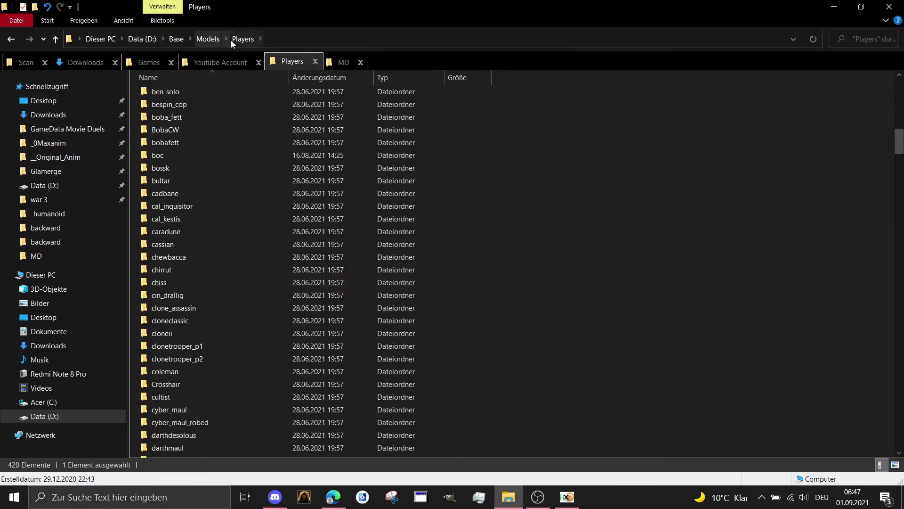
Step: Open the _humanoid folder in Players, select its _humanoid.gla file, and return to the Players folder
scroll(250, 164, up, 9)
scroll(251, 191, up, 10)
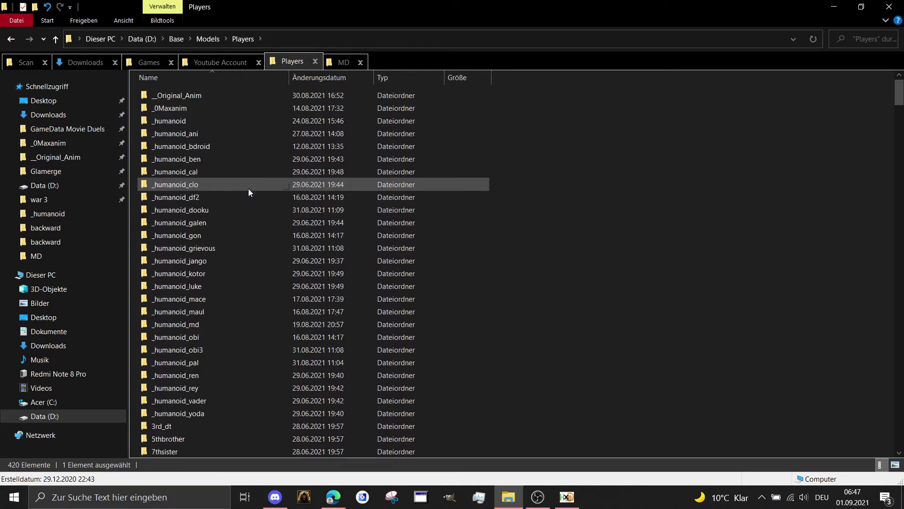
double_click(188, 124)
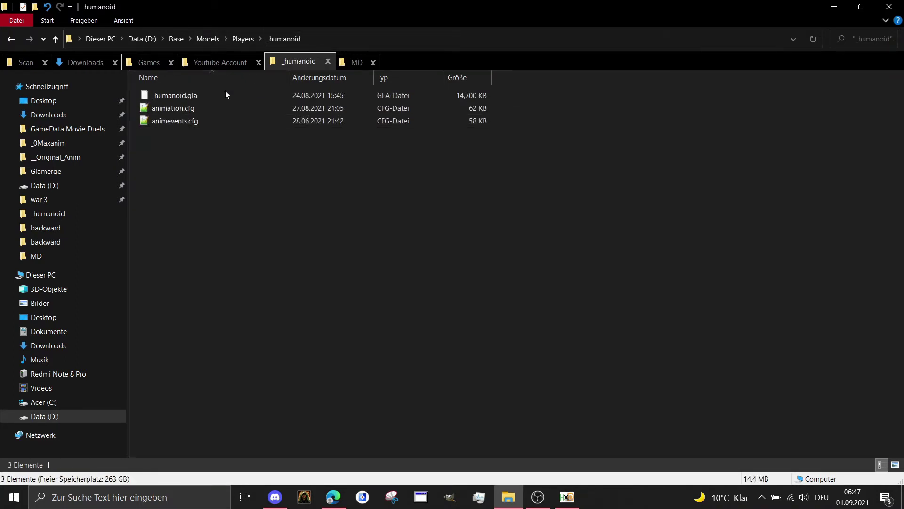
click(171, 97)
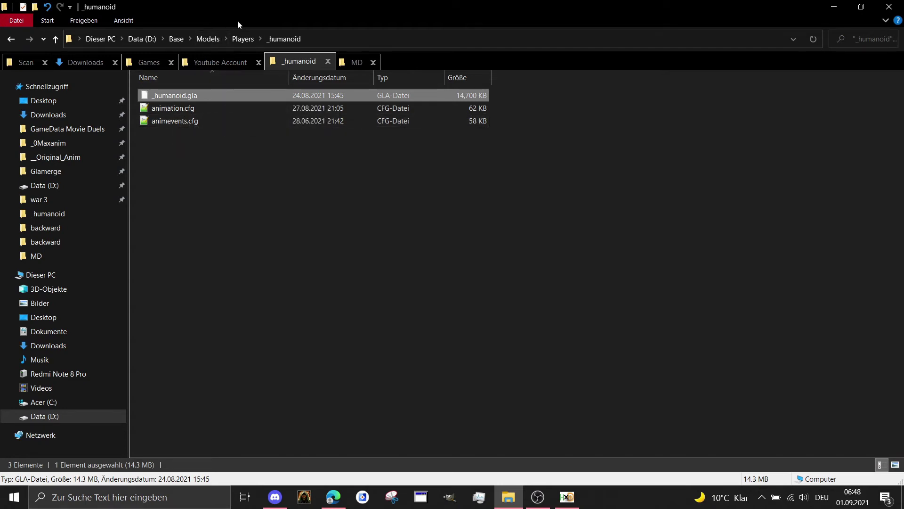
click(237, 41)
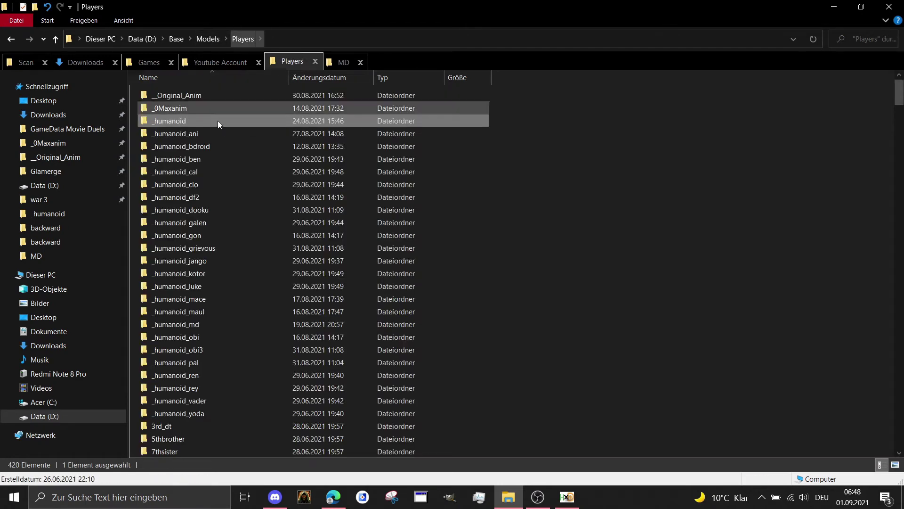
Step: Look over the _humanoid variant folders such as _humanoid_ani and _humanoid_bdroid, and find the anakin folder in Players
mouse_move(203, 133)
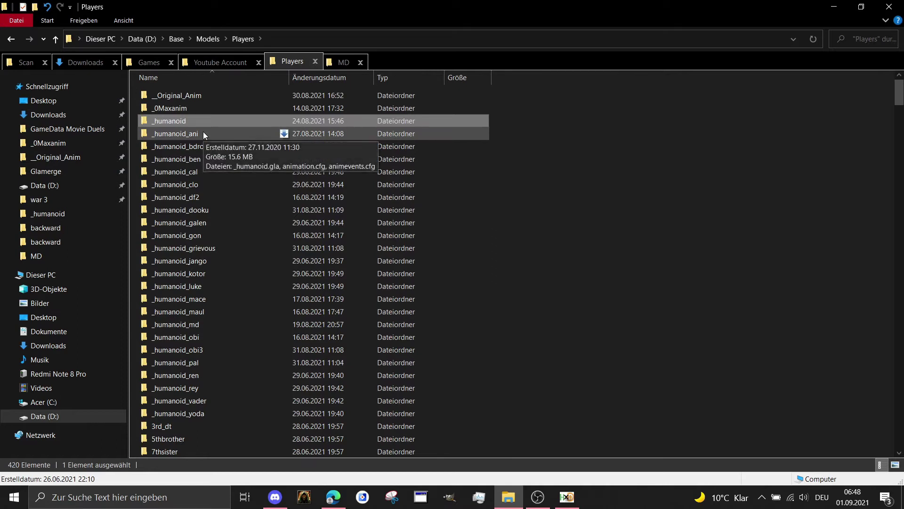
click(160, 135)
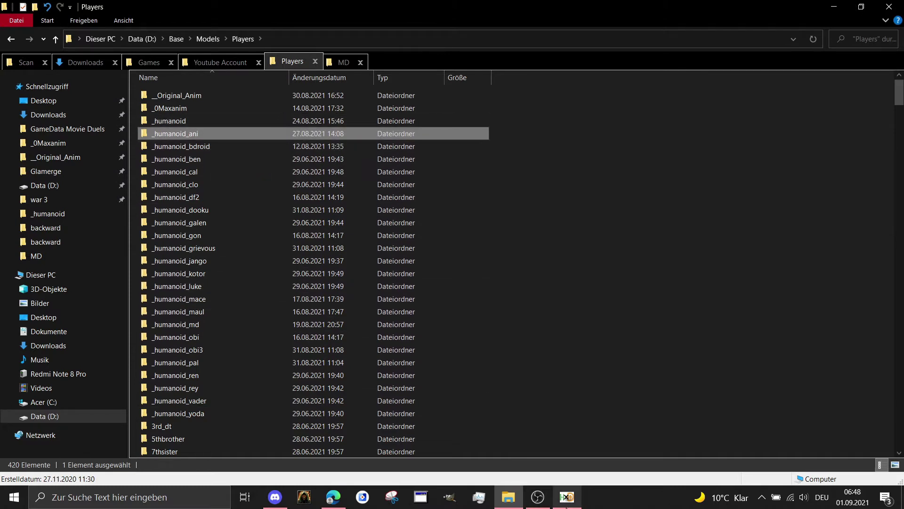
click(15, 497)
click(63, 234)
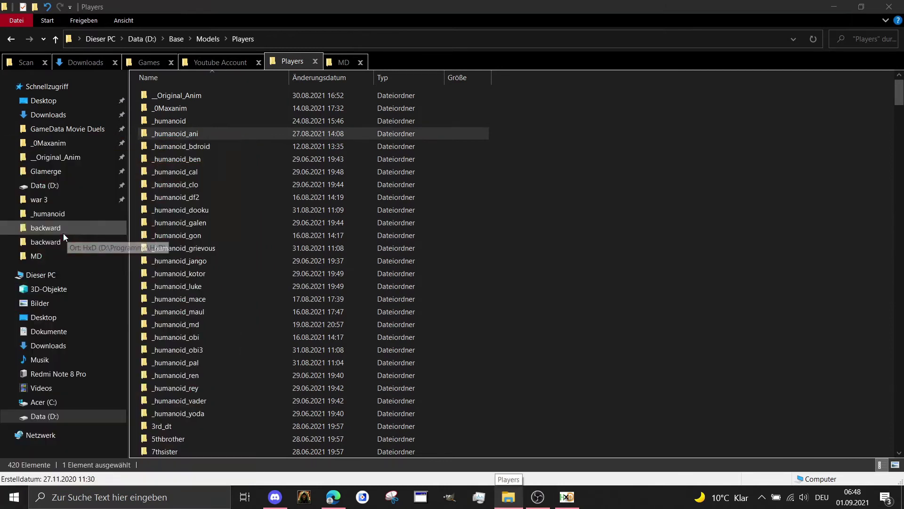
click(186, 197)
click(200, 134)
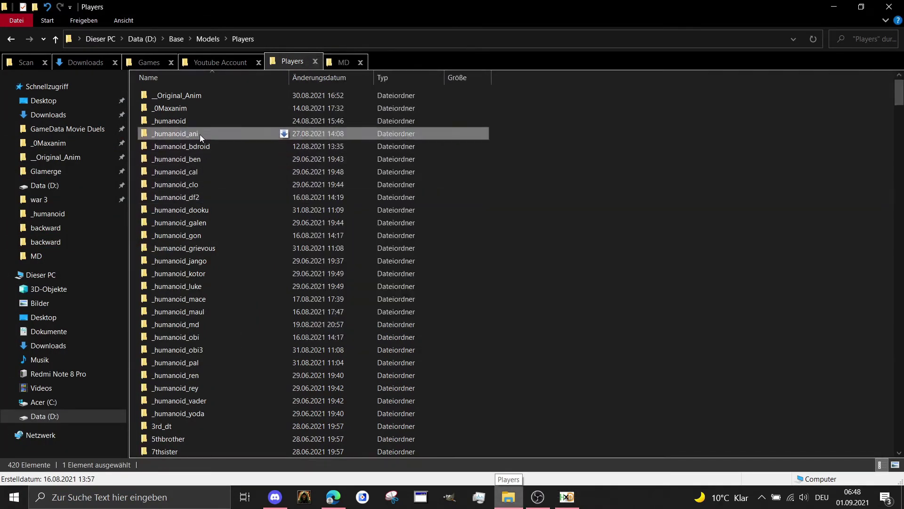
click(203, 146)
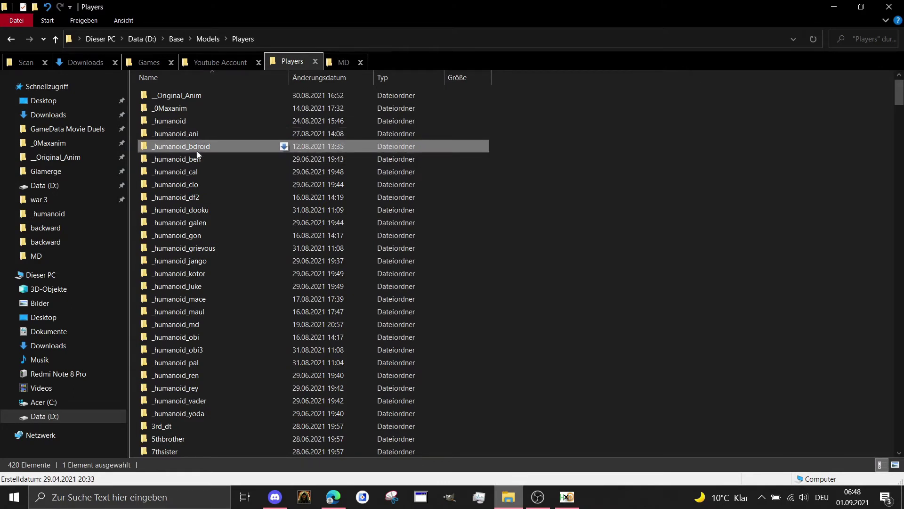
click(185, 184)
text(anakin)
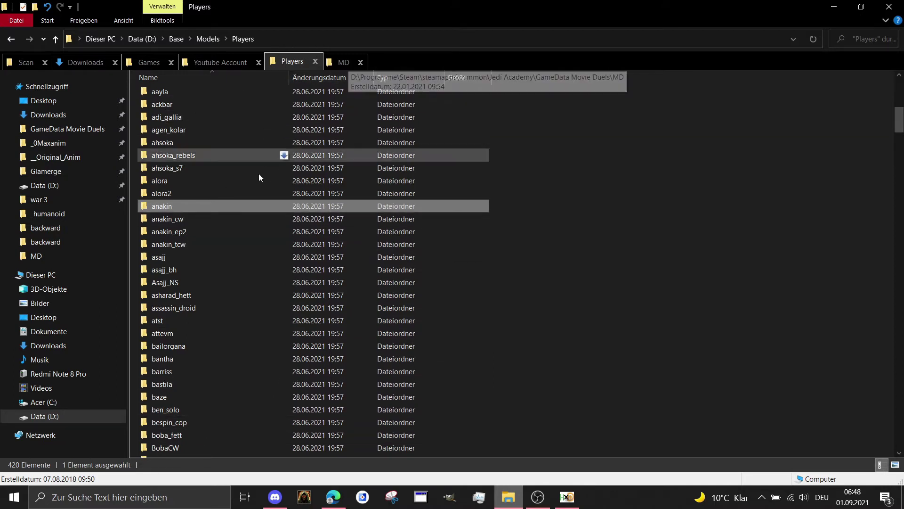
Step: Open MD_PreqModels.pk3 from the MD folder and look through the character folders in its models\players directory
click(343, 63)
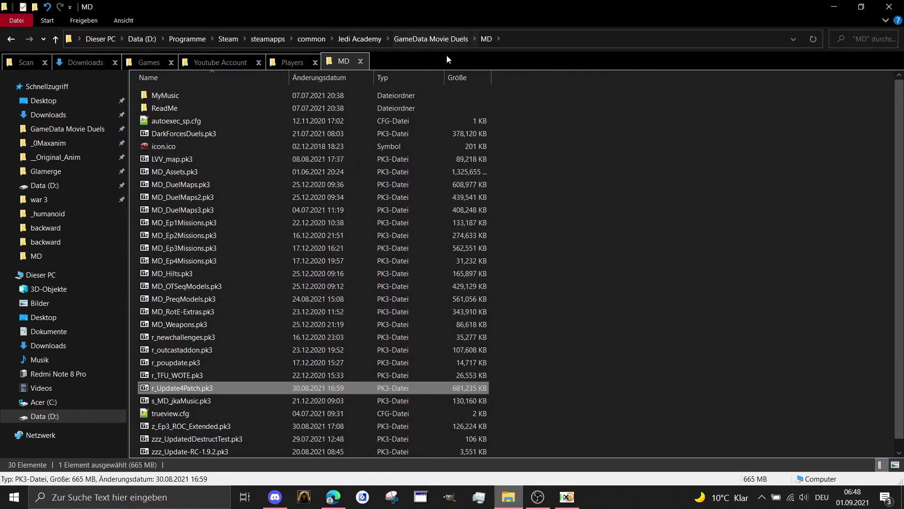
click(444, 42)
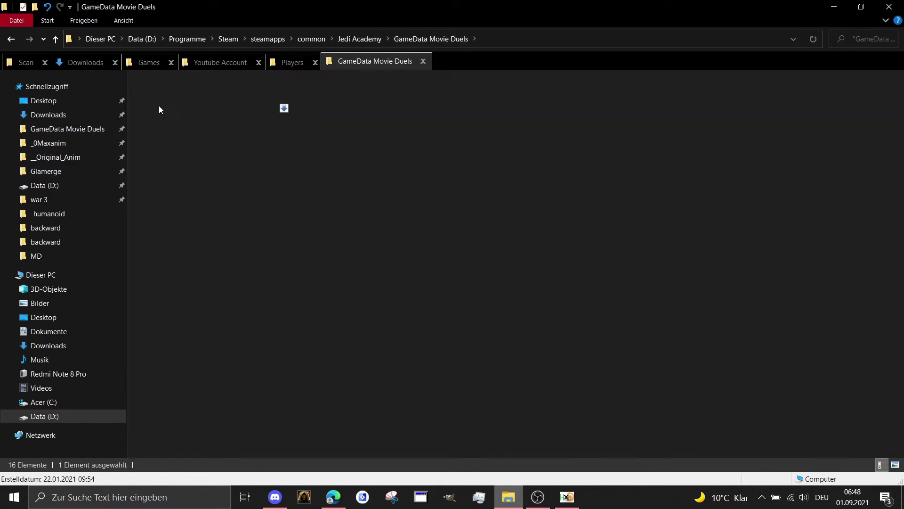
double_click(159, 109)
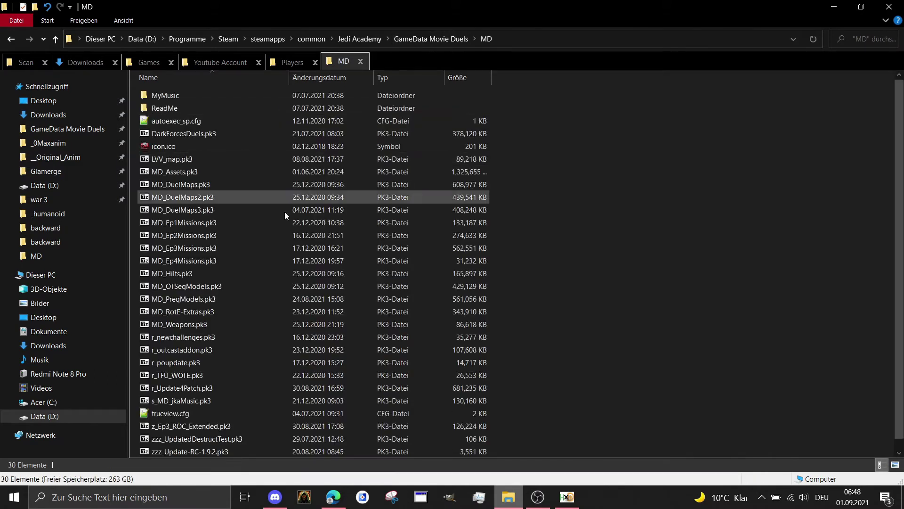
double_click(187, 300)
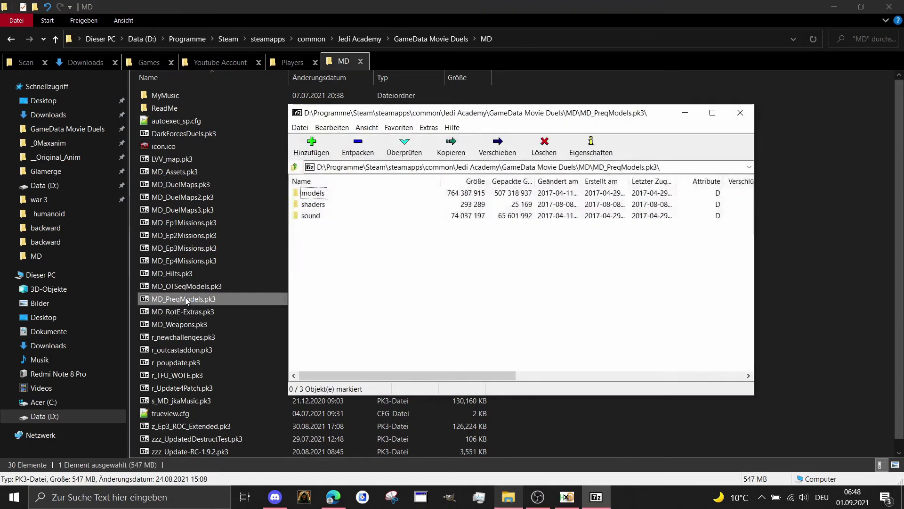
double_click(313, 193)
double_click(311, 193)
scroll(330, 240, down, 5)
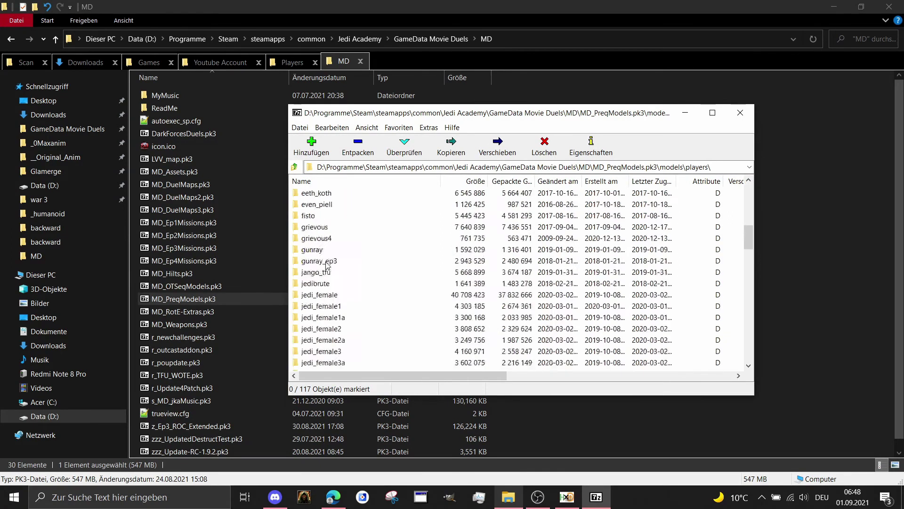
scroll(337, 254, up, 5)
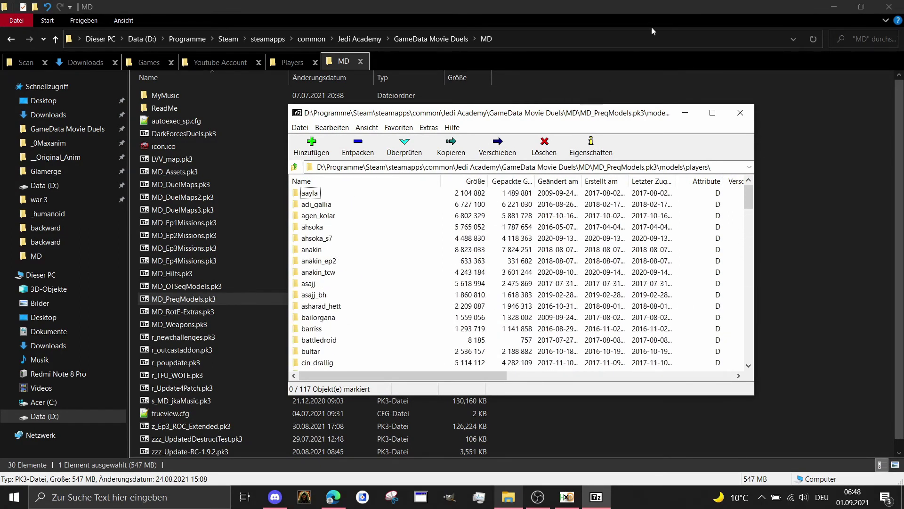
Step: Return to the _humanoid folders in Players and bring up kyle's model.glm in HxD to view its animation path
click(294, 74)
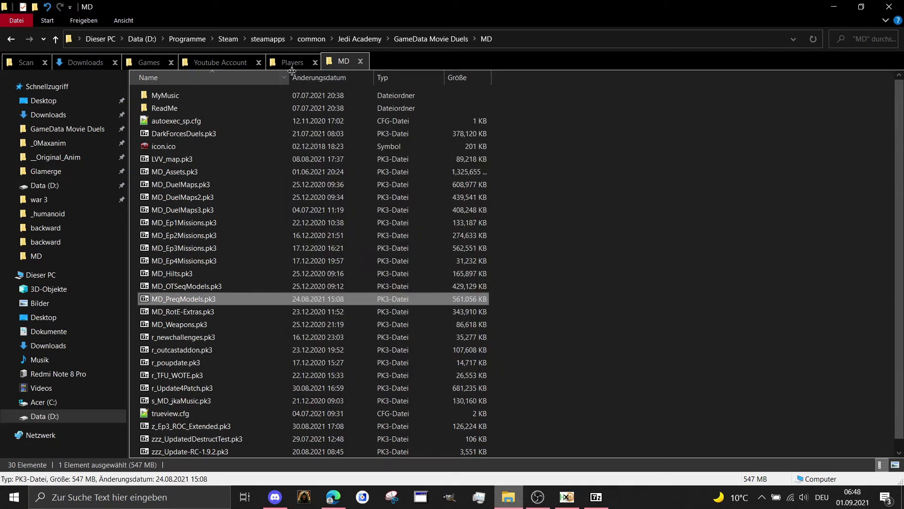
click(292, 62)
scroll(201, 445, up, 4)
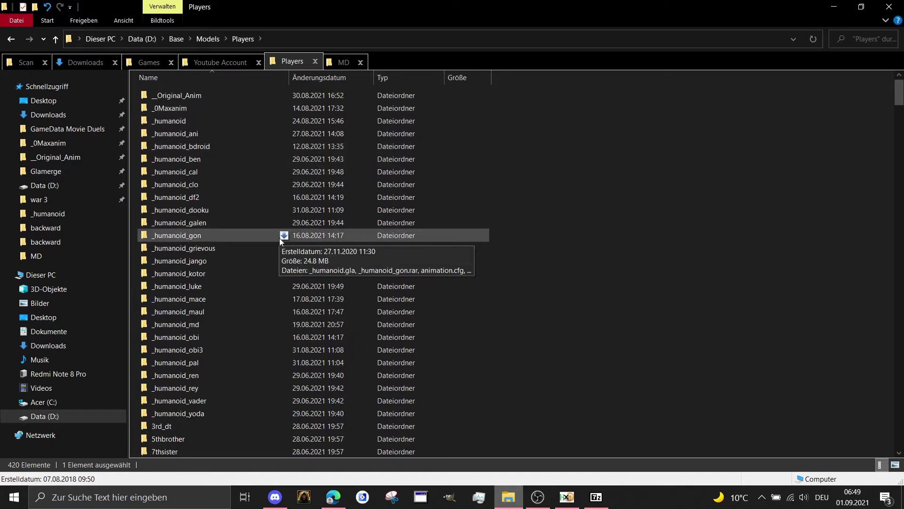
click(567, 496)
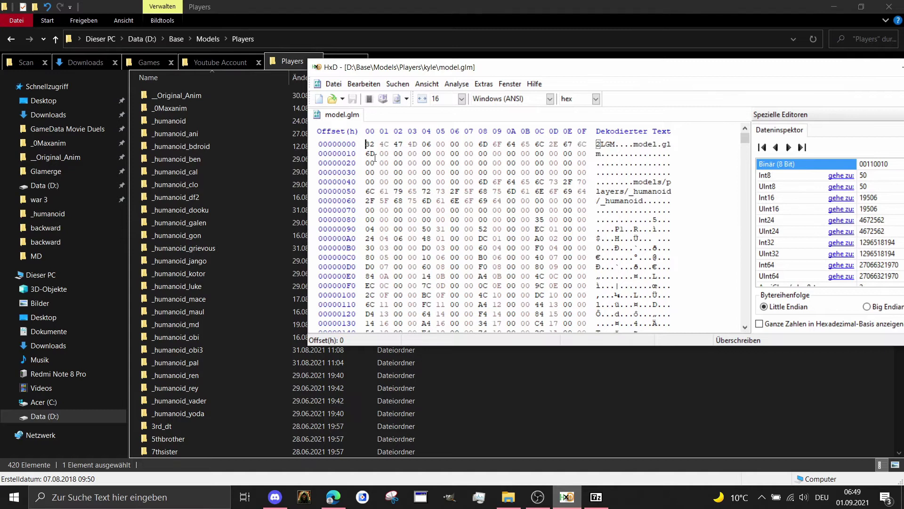
Step: Open the _humanoid_ani folder in File Explorer, select its _humanoid.gla file, and return to Players
click(179, 133)
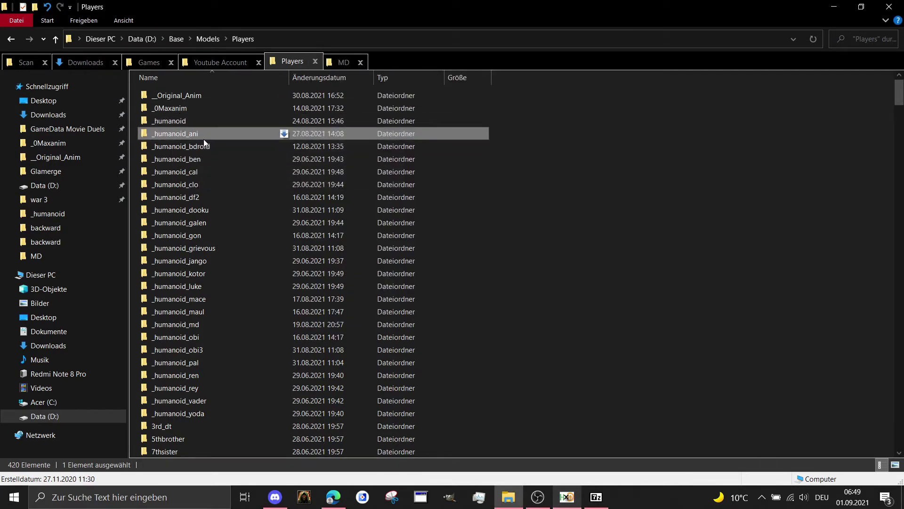
double_click(190, 137)
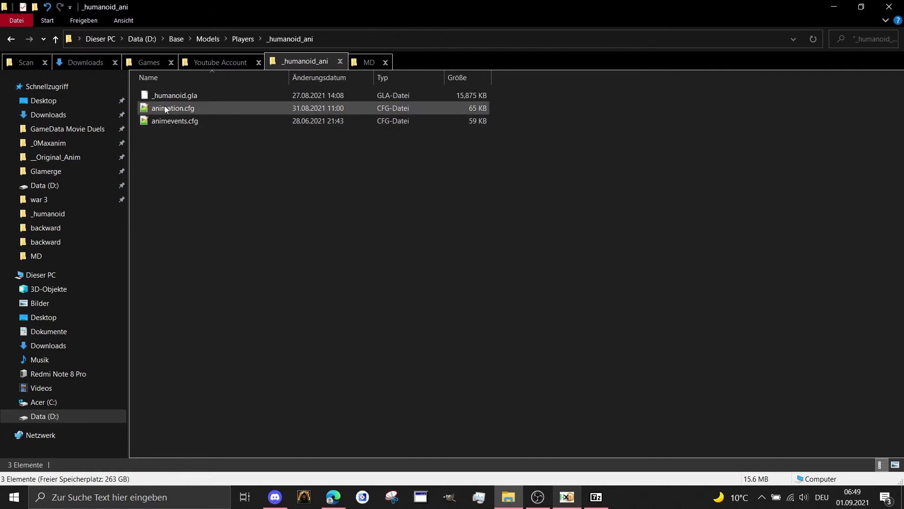
click(172, 96)
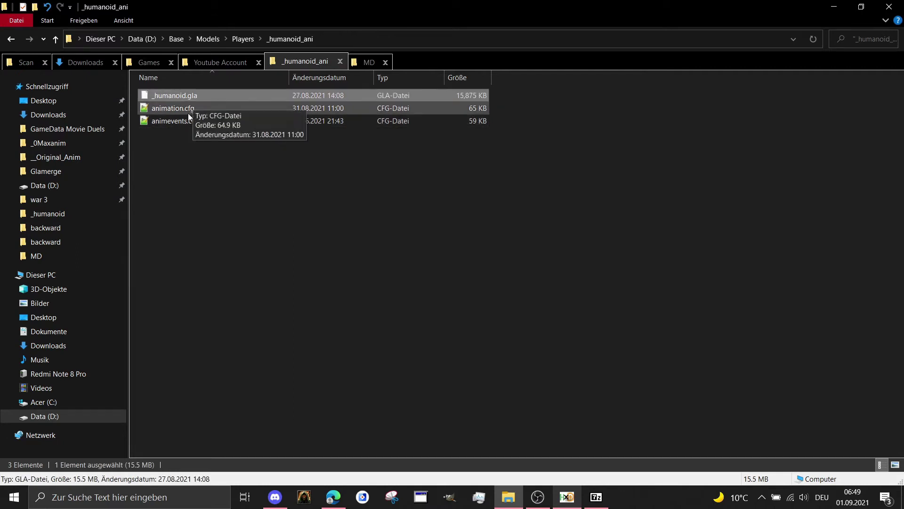
click(10, 41)
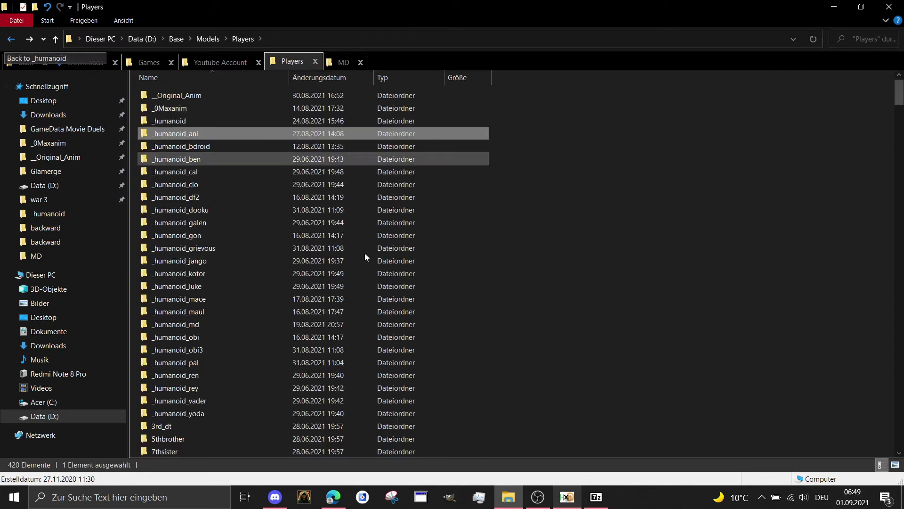
Step: Switch to HxD and locate the start of the models/players/_humanoid path in the decoded text of model.glm
click(567, 497)
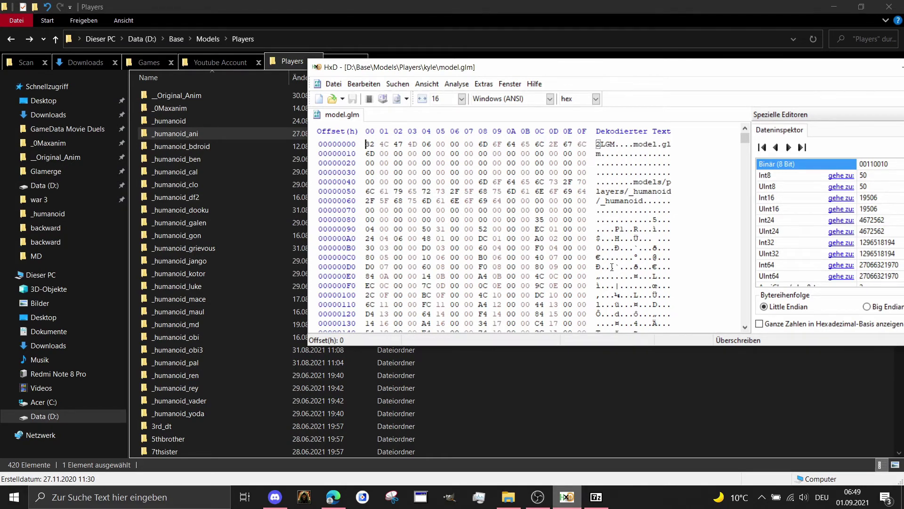
click(649, 183)
key(Left)
key(Left)
key(Left)
key(Left)
key(Left)
key(Left)
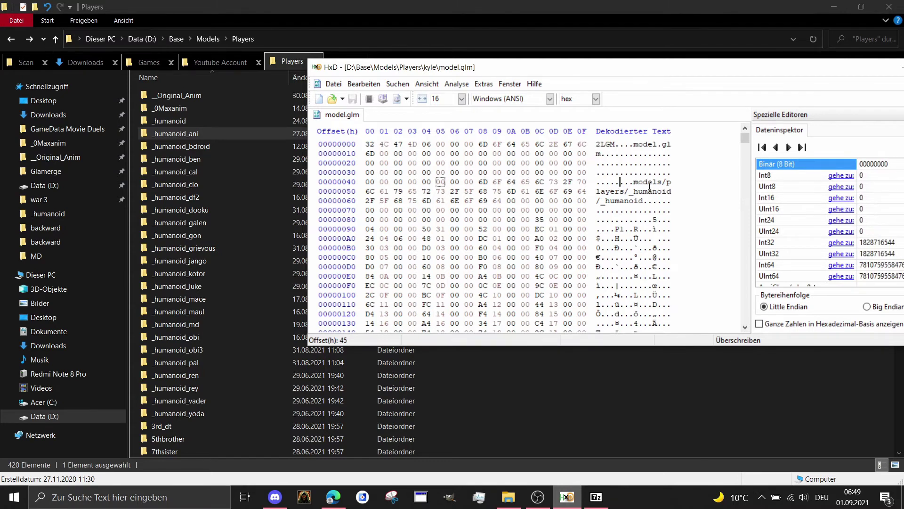
key(Right)
key(Right)
key(Right)
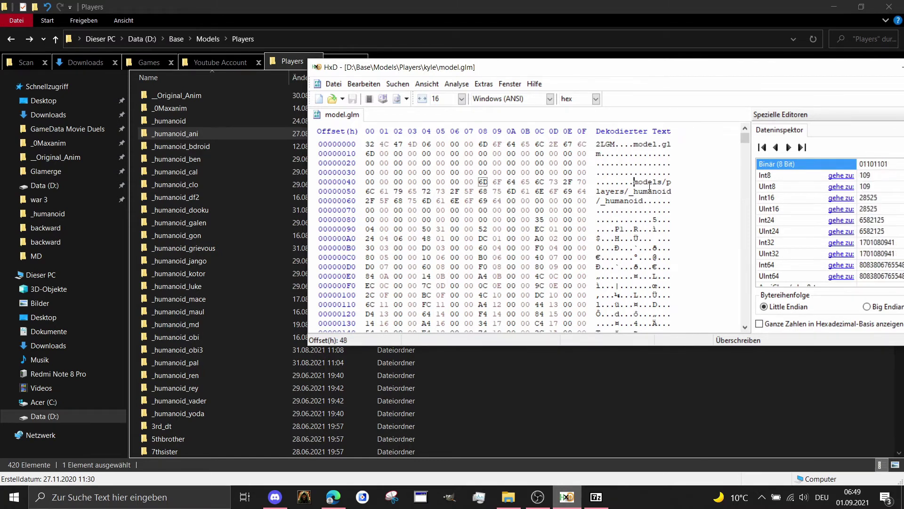
key(Right)
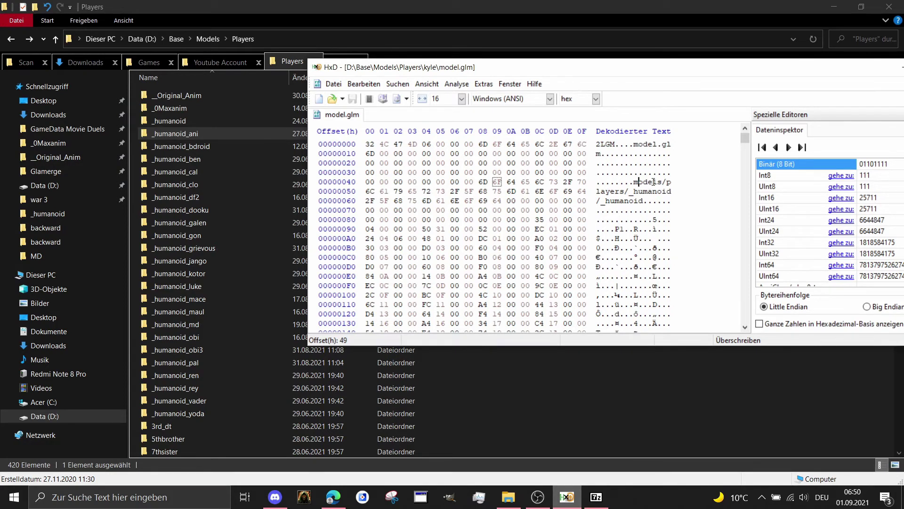
Step: Overwrite the text after models/players/_humanoid in the decoded text with _ani/_humanoid, and save model.glm
click(631, 191)
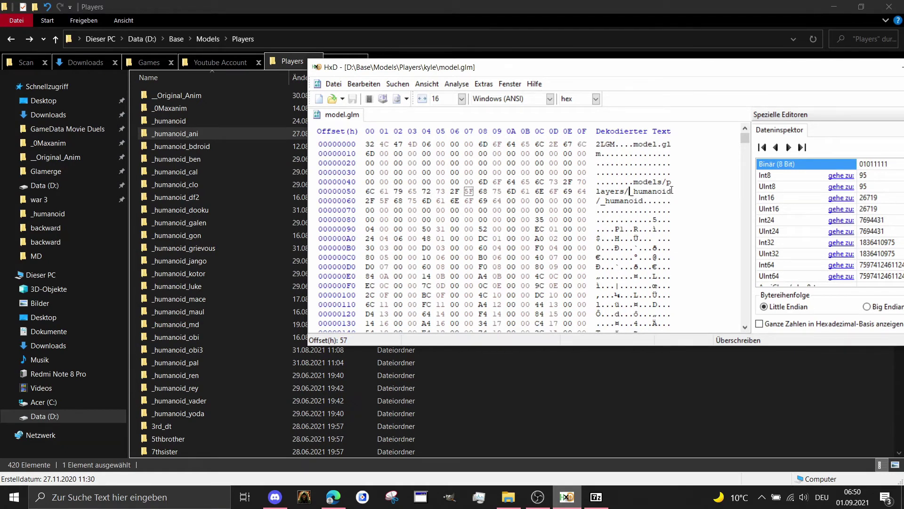
click(672, 190)
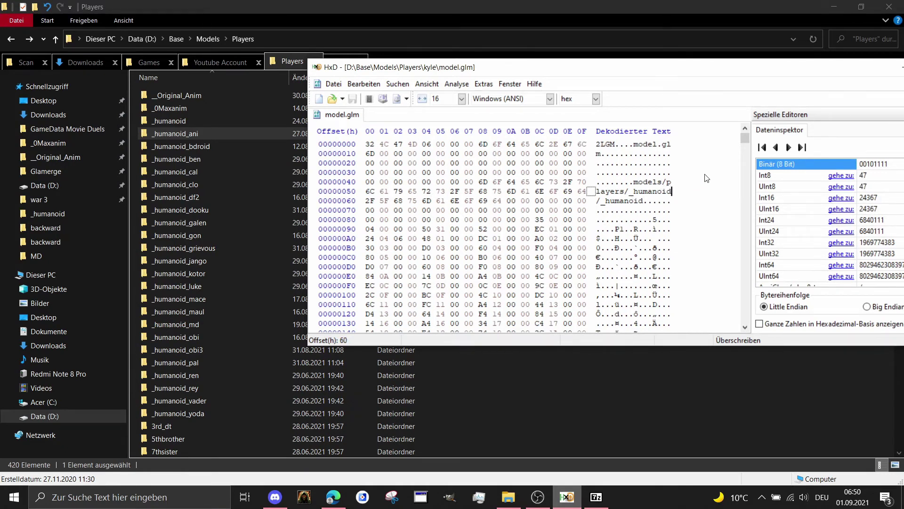
text(_ani)
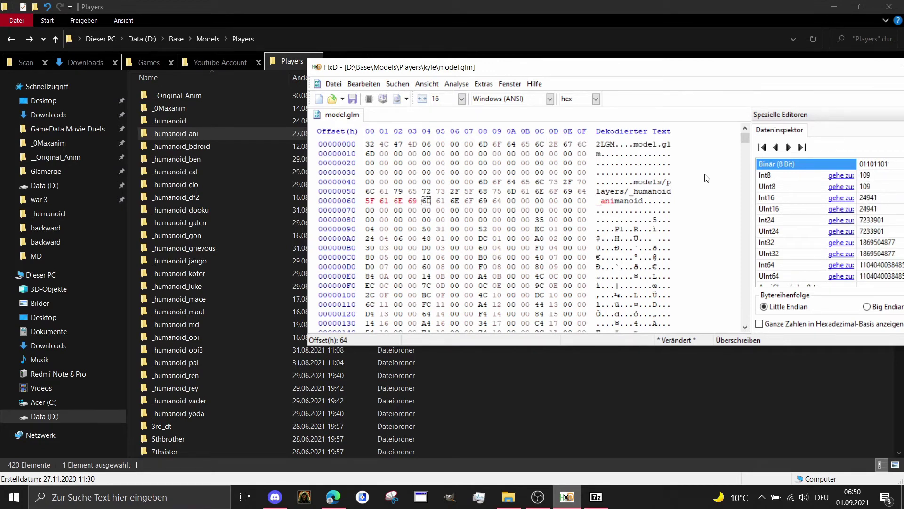
text(/_)
text(humanoid)
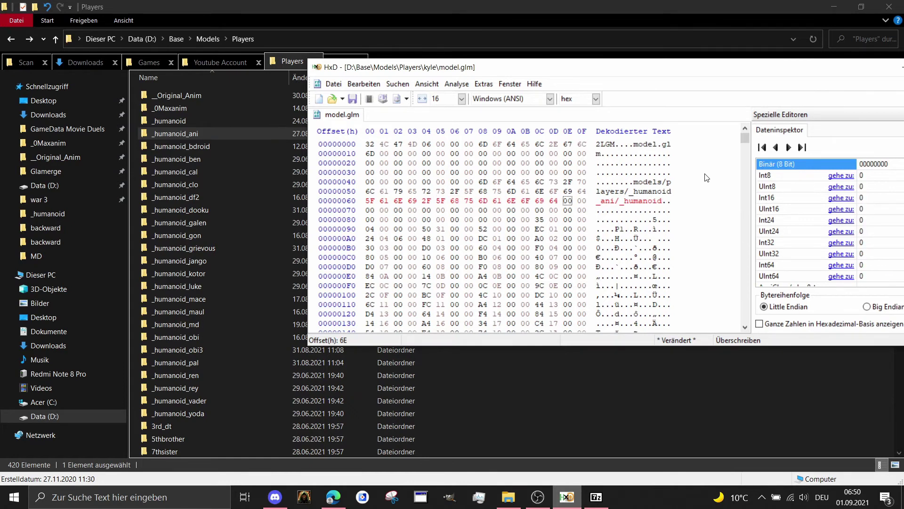
click(351, 100)
Step: Minimise HxD, open the kyle folder in File Explorer, and select model.glm and its backup model.glm.bak in turn
drag(687, 63, 531, 78)
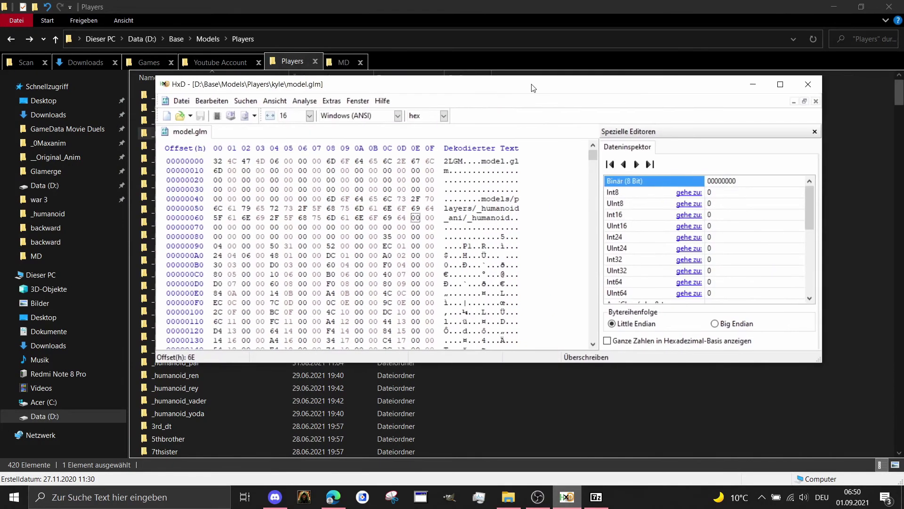
click(752, 82)
drag(286, 239, 199, 179)
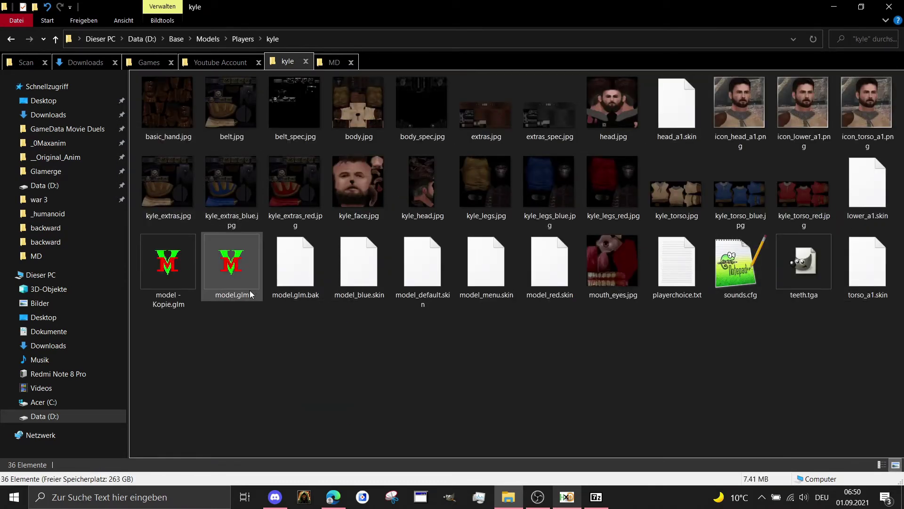
click(230, 281)
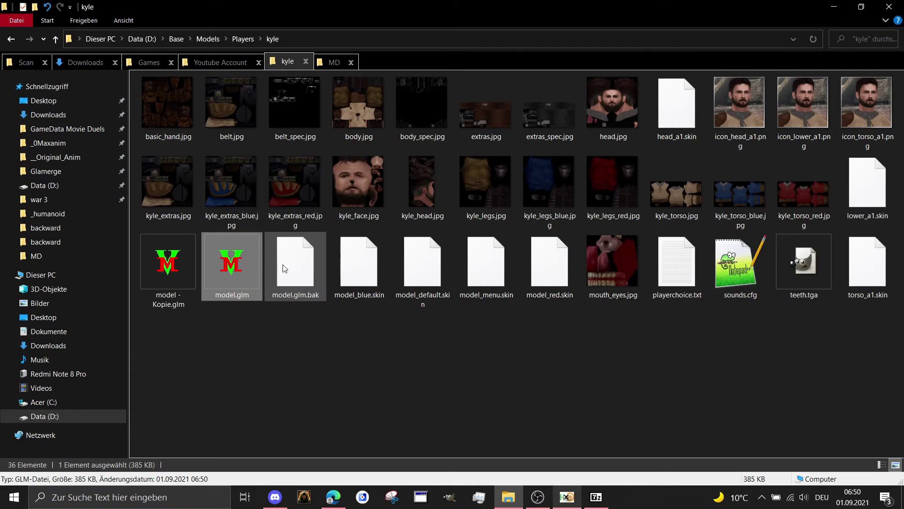
click(309, 266)
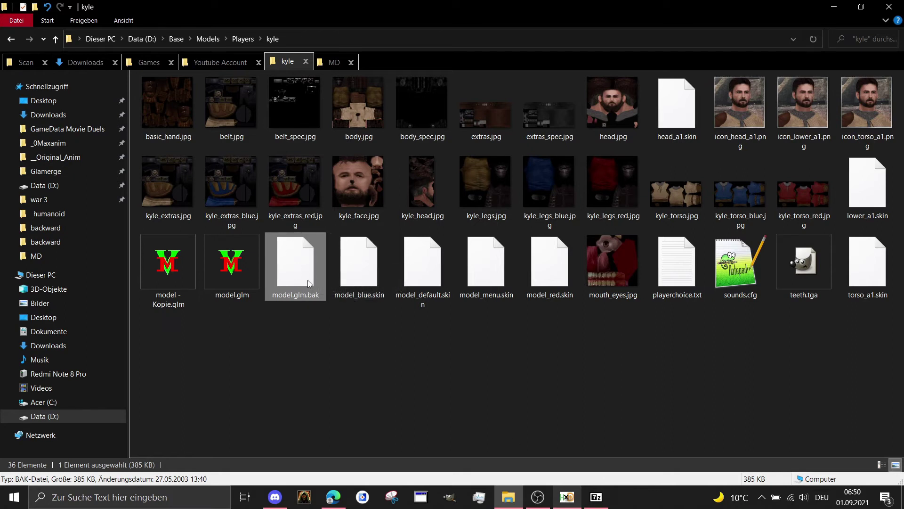
Step: Delete the model.glm.bak backup from the kyle folder and select the model - Kopie.glm copy
right_click(289, 274)
click(329, 442)
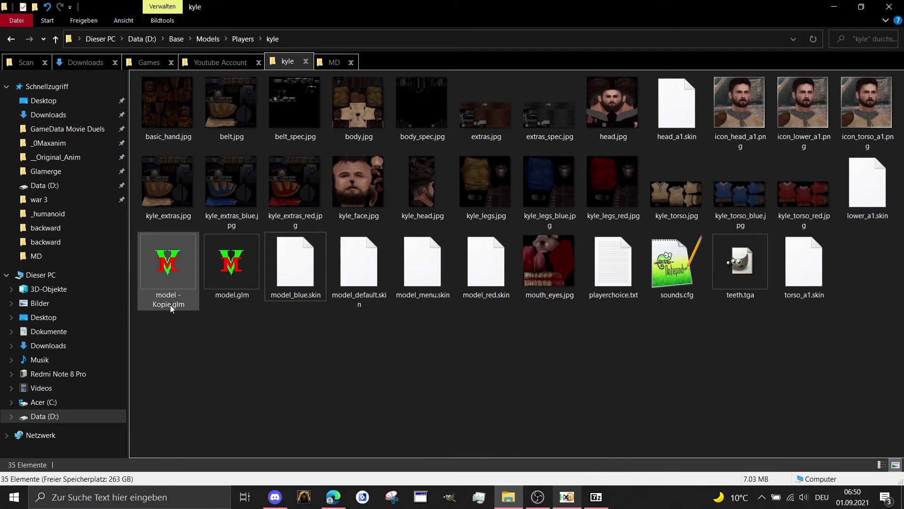
click(158, 263)
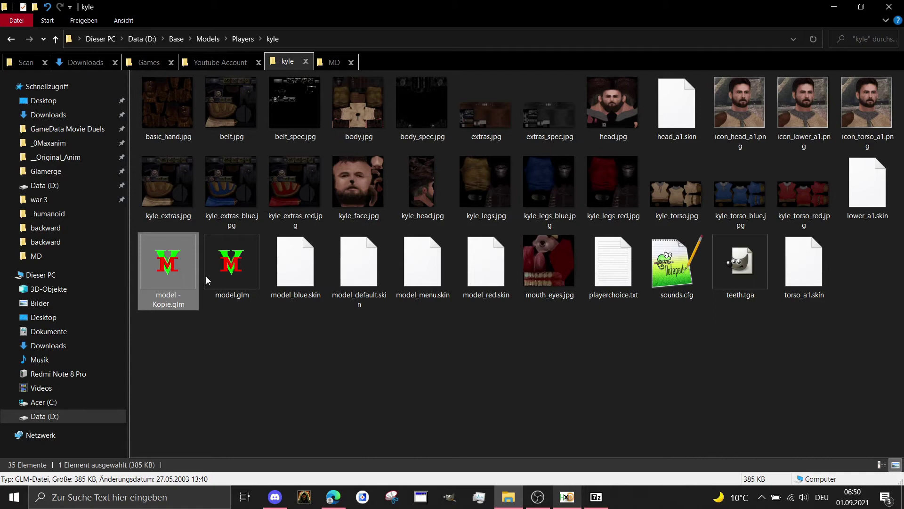
Step: Open kyle's edited model.glm in ModView, dismissing the shader warning and declining further missing-image messages
click(230, 269)
double_click(231, 269)
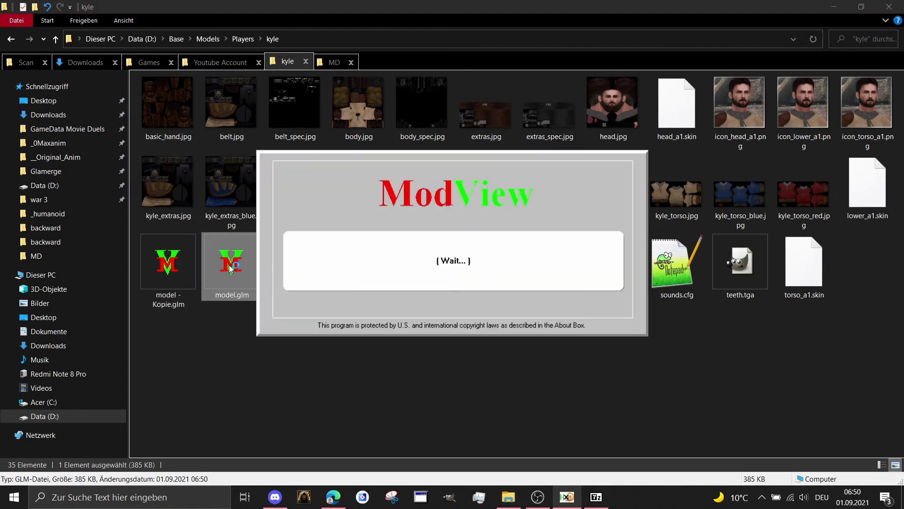
click(528, 273)
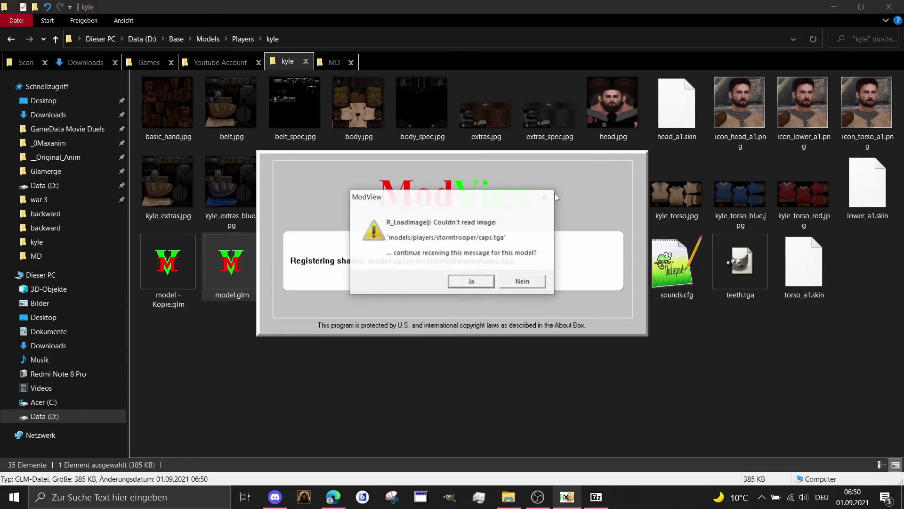
click(528, 281)
drag(463, 207, 524, 101)
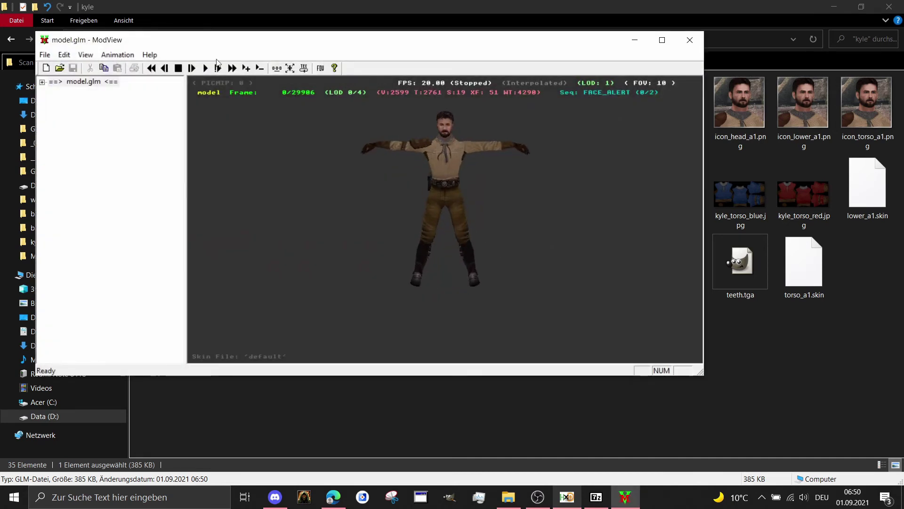
Step: Expand the Sequences list of kyle's model.glm and preview the BOTH_STAND2IDLE1 sequence
click(42, 82)
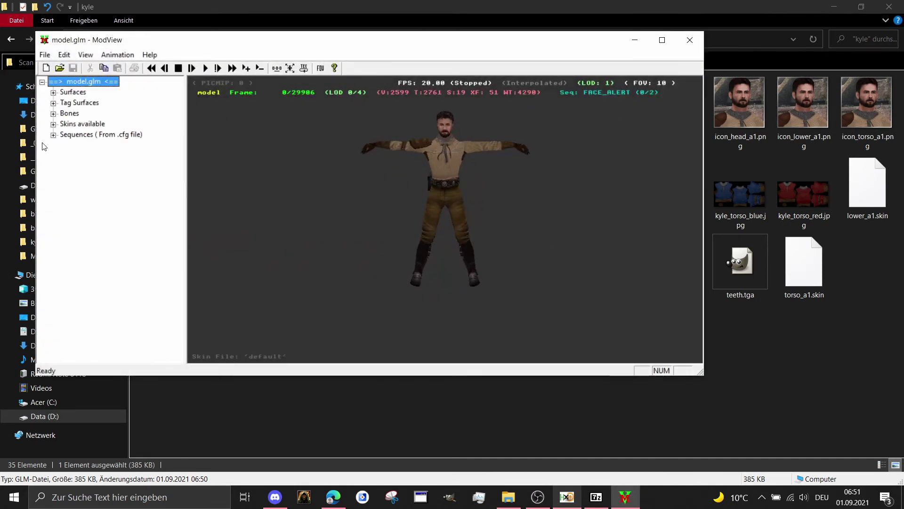
click(53, 135)
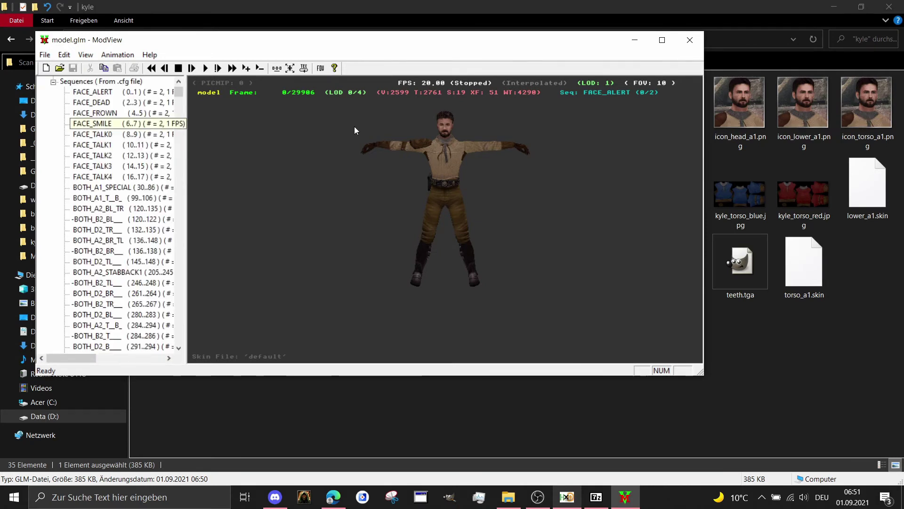
drag(178, 92, 166, 289)
scroll(166, 289, down, 20)
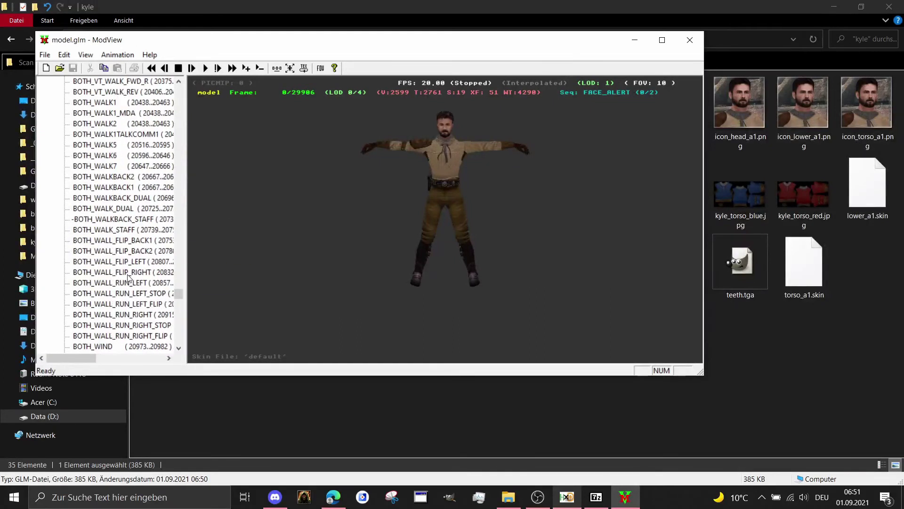
scroll(128, 278, down, 15)
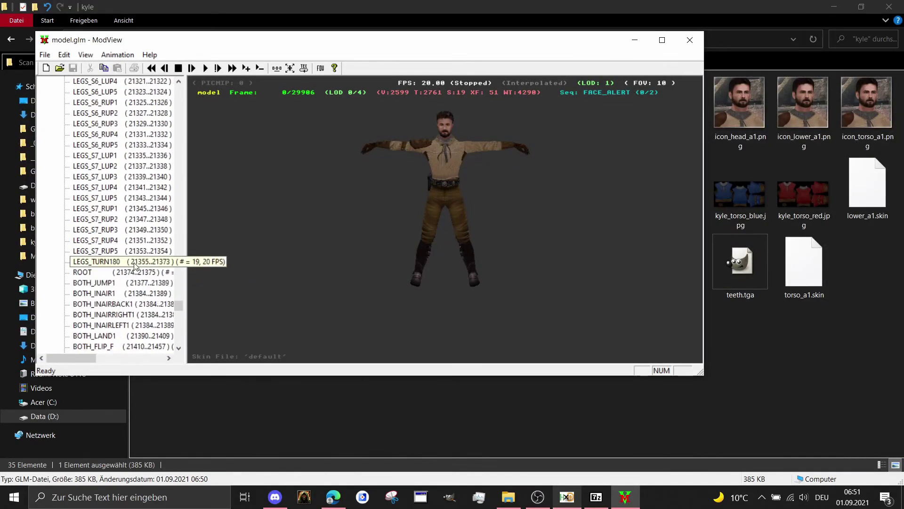
scroll(139, 261, up, 3)
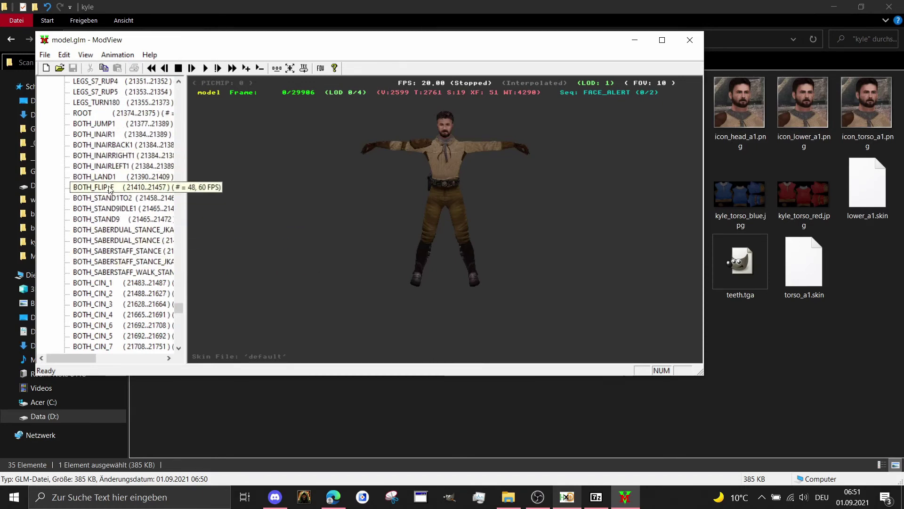
scroll(123, 221, down, 15)
click(108, 220)
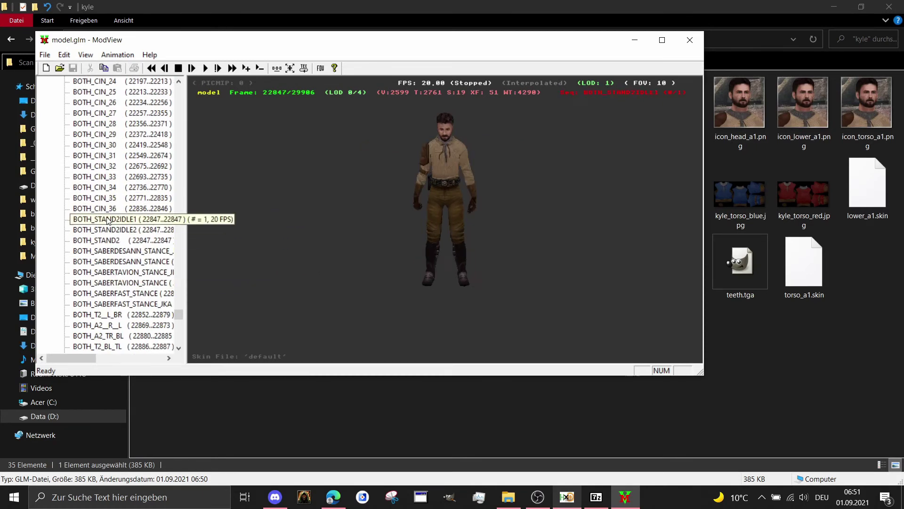
Step: Preview BOTH_STAND2IDLE2 and the SABERDESANN and SABERFAST stance sequences on kyle's model, and close ModView
key(Down)
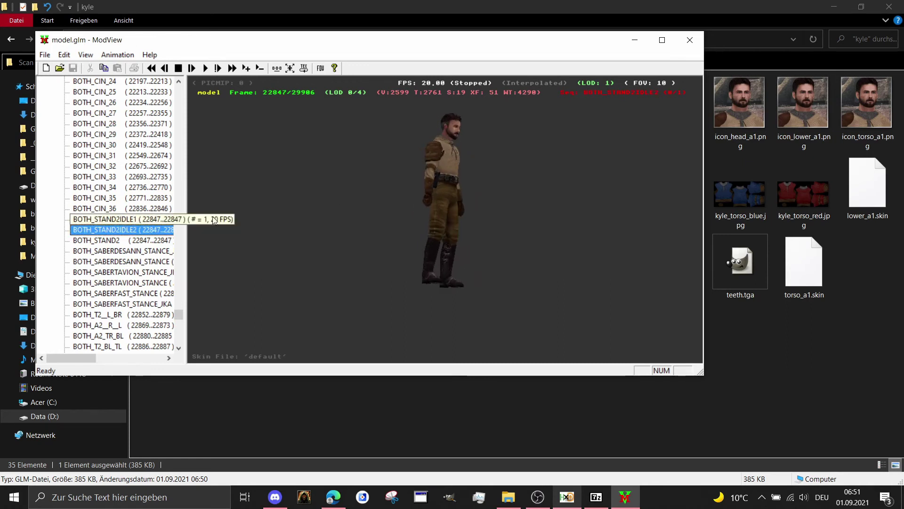
click(80, 250)
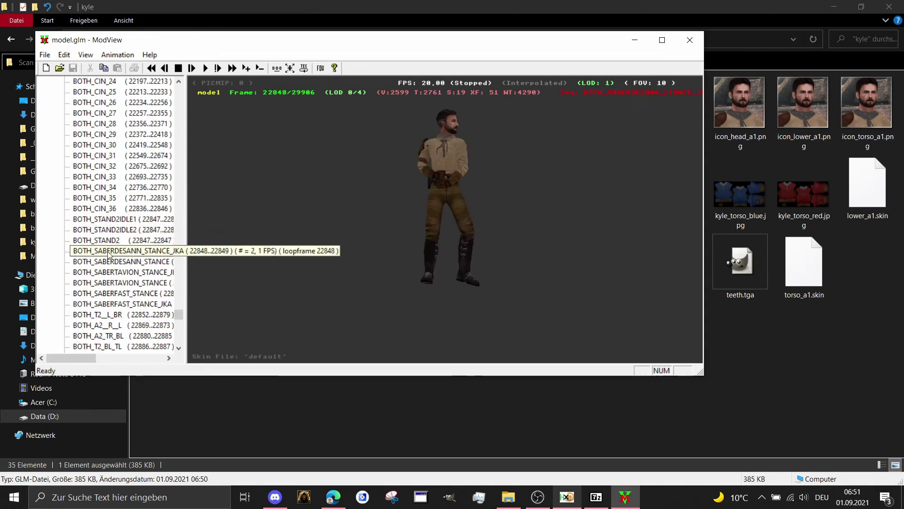
click(104, 273)
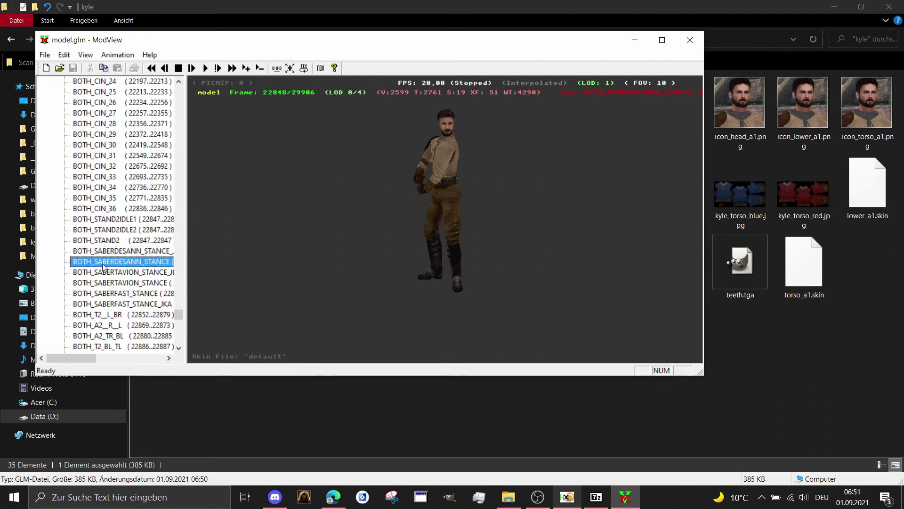
click(103, 294)
scroll(106, 232, down, 1)
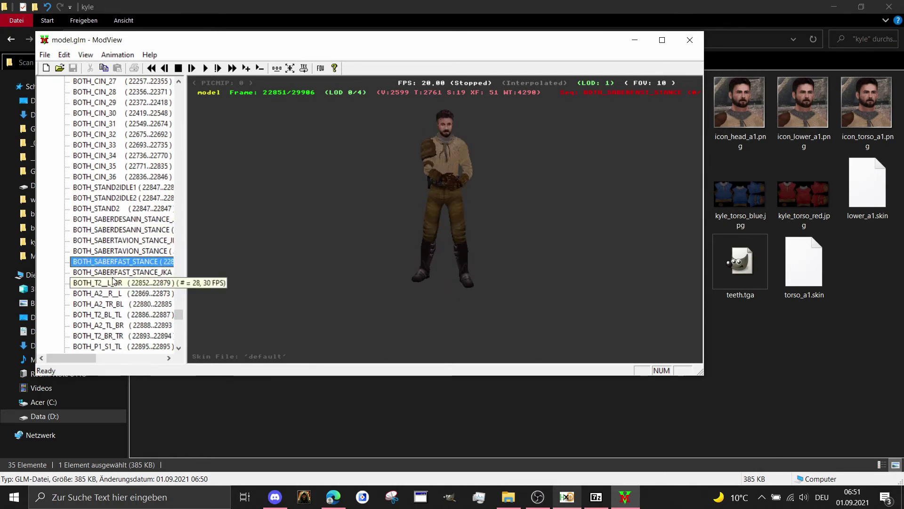
mouse_move(228, 234)
mouse_down()
mouse_move(263, 234)
mouse_move(221, 239)
mouse_up()
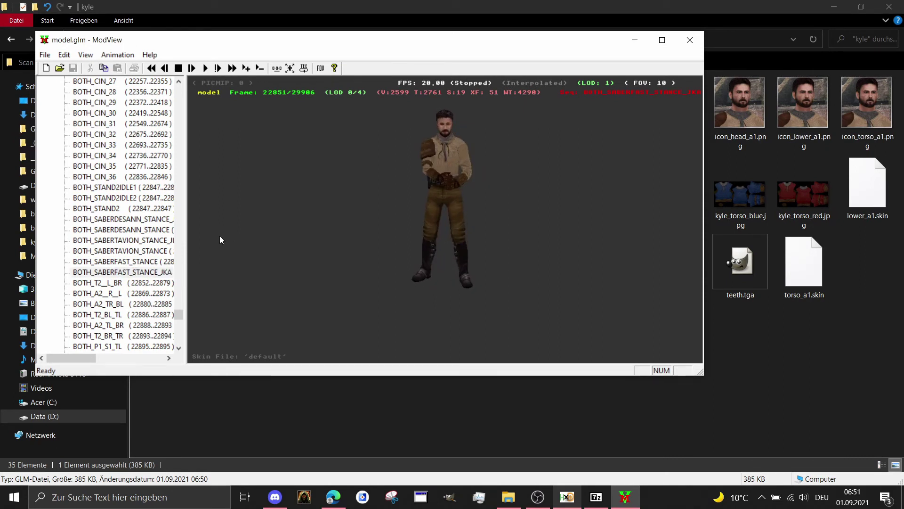
drag(220, 240, 557, 153)
click(690, 39)
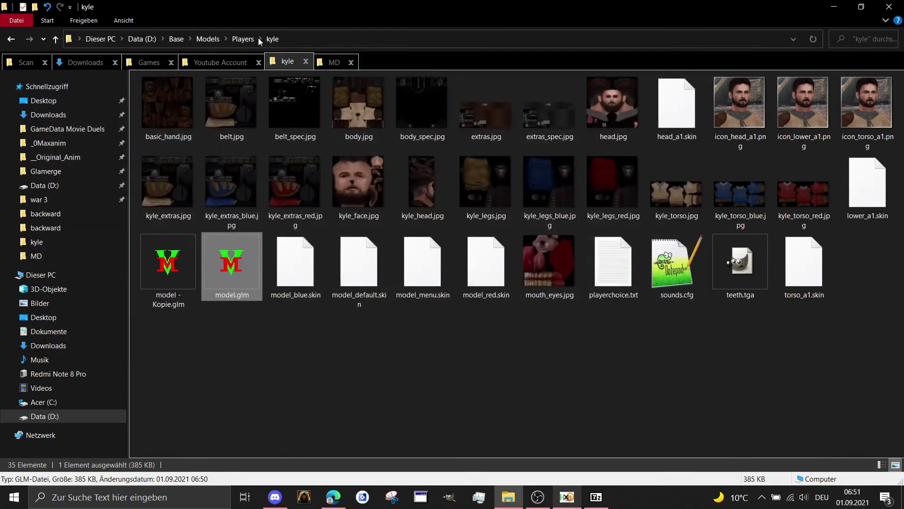
Step: Go up to the Players folder, open _humanoid_yoda, and select its _humanoid_yoda.gla file
click(243, 39)
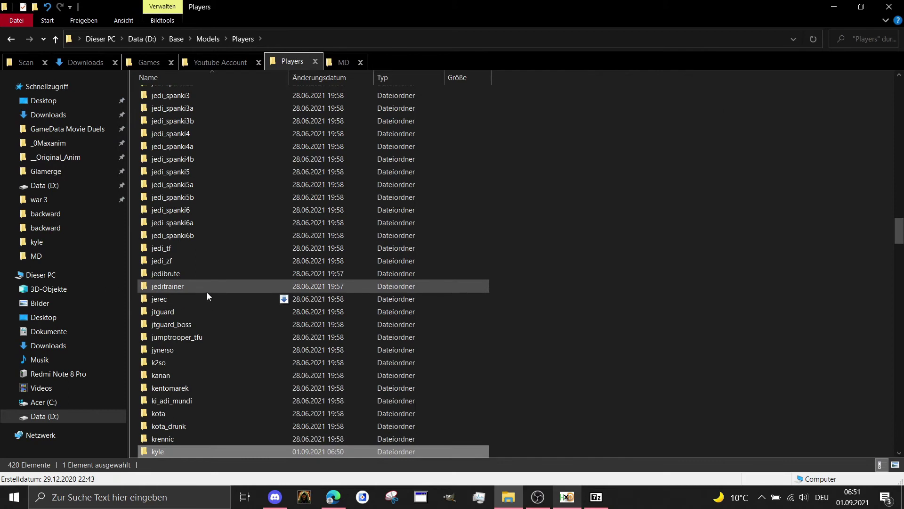
scroll(220, 289, up, 4)
scroll(226, 289, up, 20)
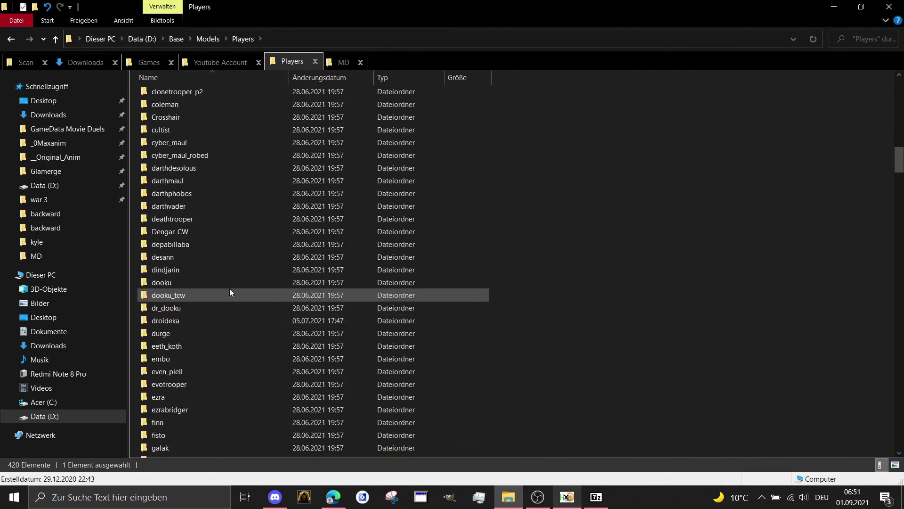
scroll(237, 288, up, 20)
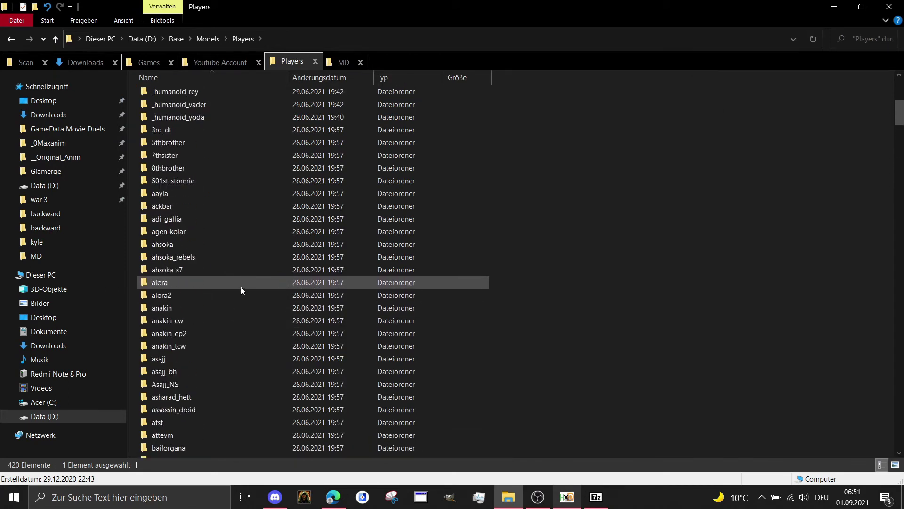
click(187, 337)
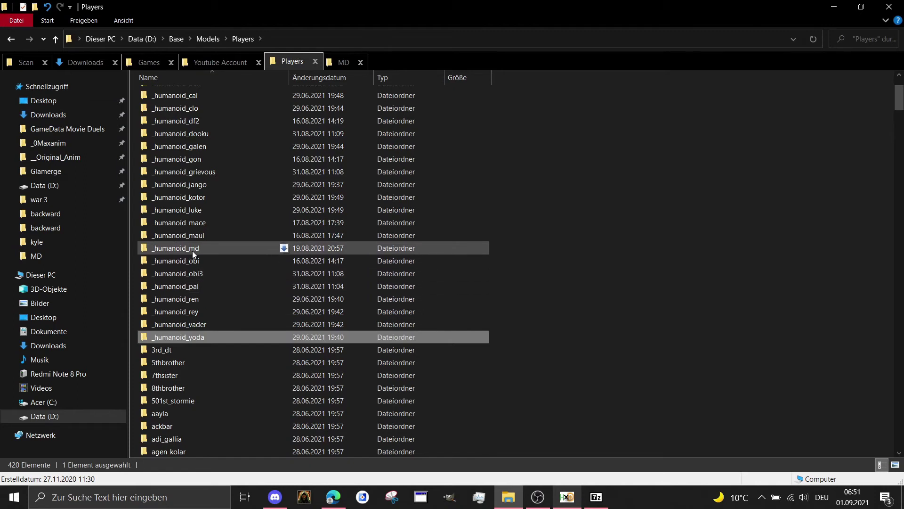
mouse_move(192, 250)
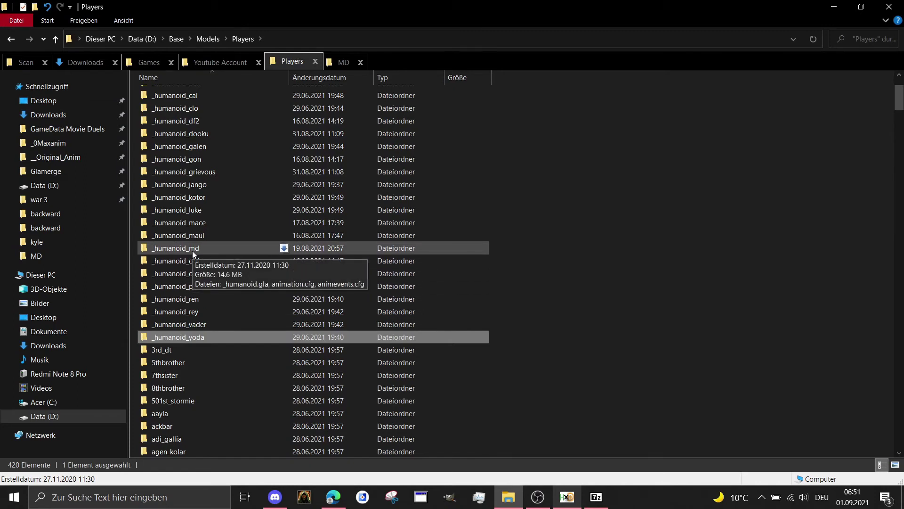
double_click(194, 340)
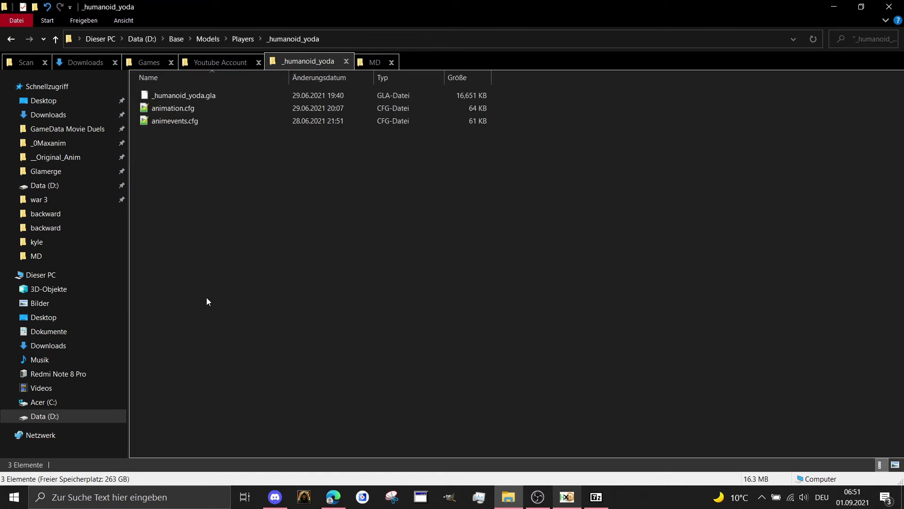
click(180, 124)
click(183, 98)
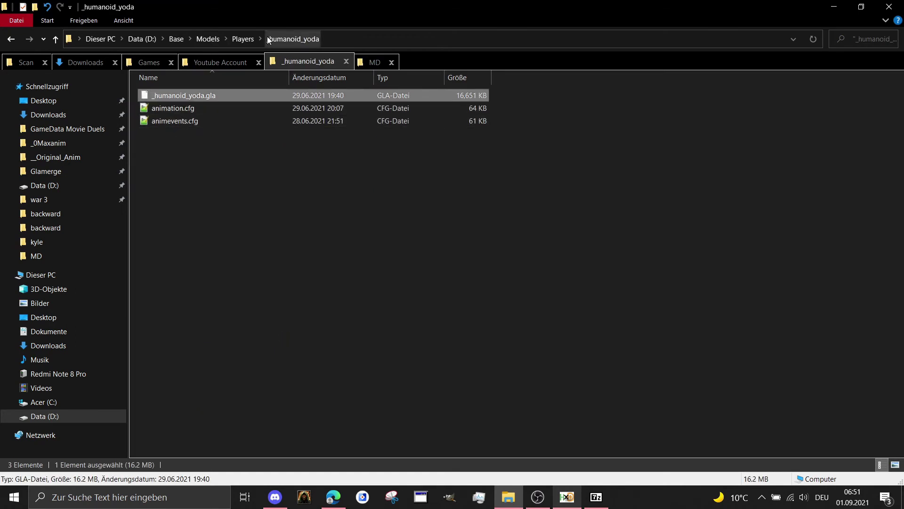
Step: Return to the Players folder, find the yoda model folder, and open it
click(242, 38)
click(247, 219)
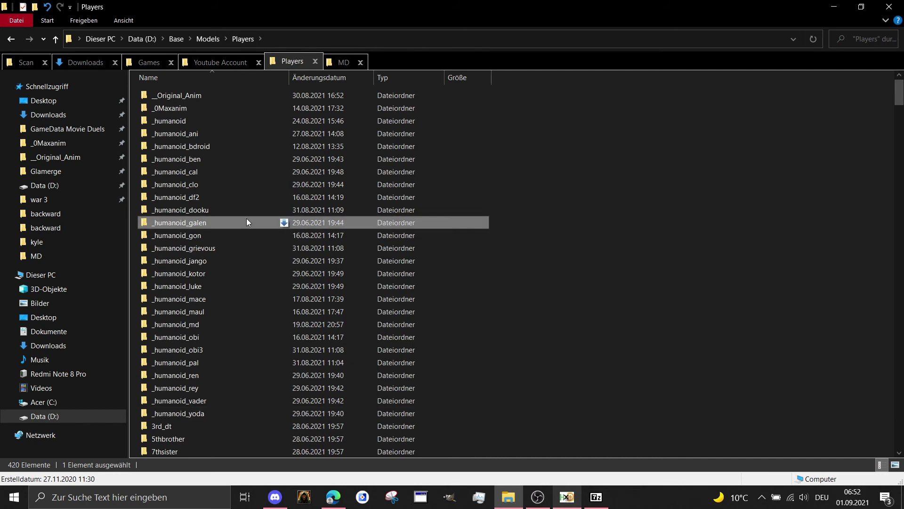
text(yoda)
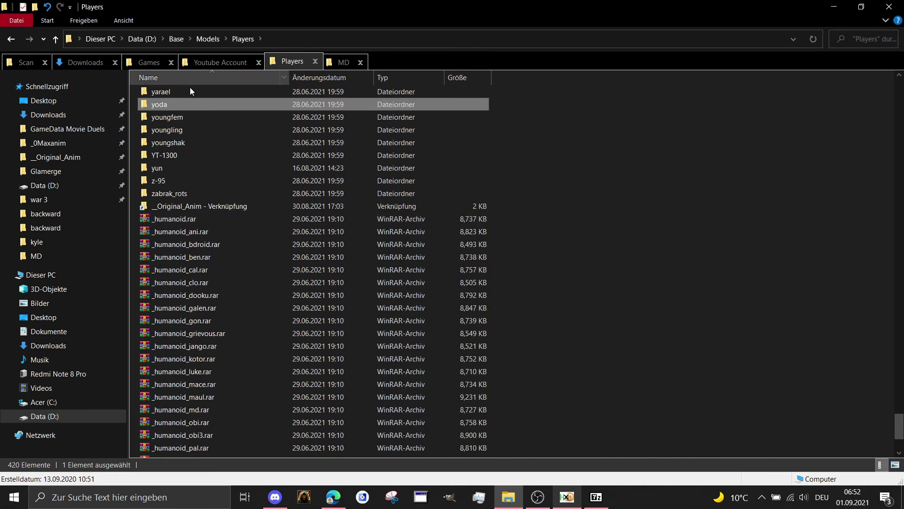
double_click(183, 109)
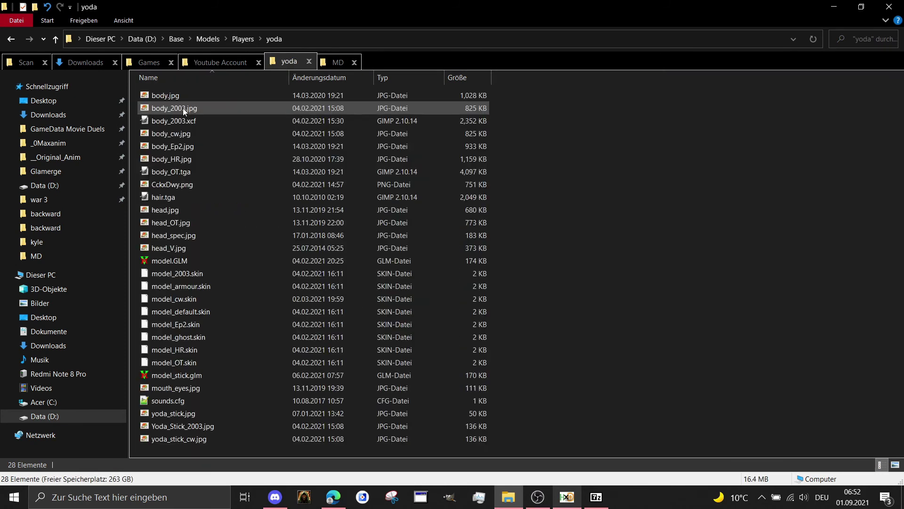
Step: Duplicate model.GLM within the yoda folder as a backup copy
click(186, 265)
right_click(187, 267)
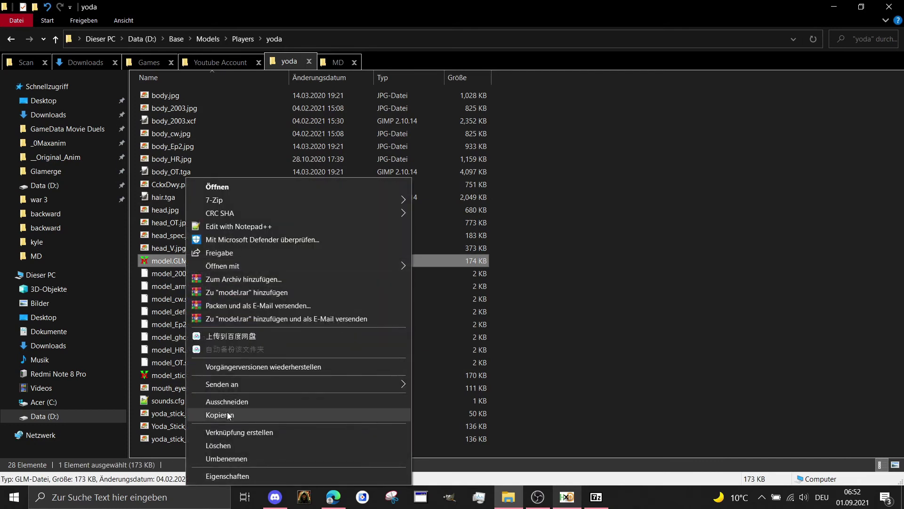
click(226, 414)
right_click(602, 279)
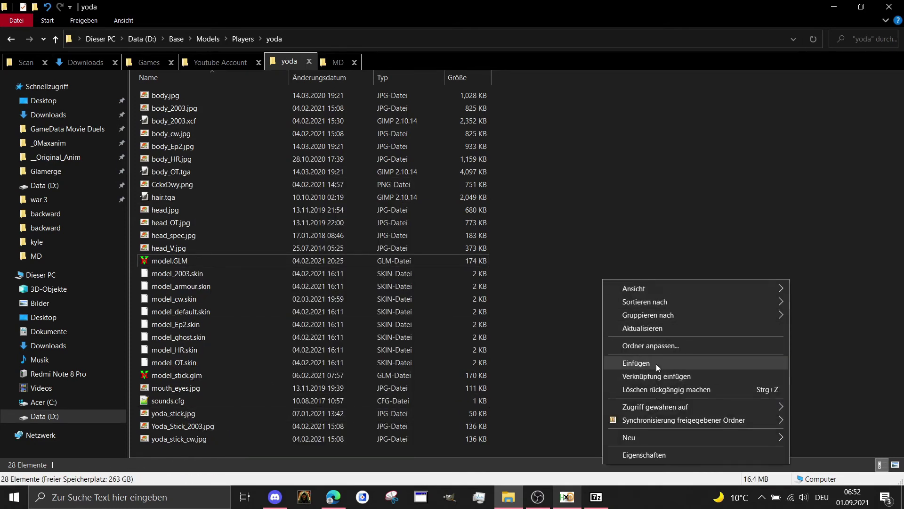
click(656, 364)
Step: Open yoda's original model.GLM in ModView, dismissing the shader warning and the missing-image message
click(158, 274)
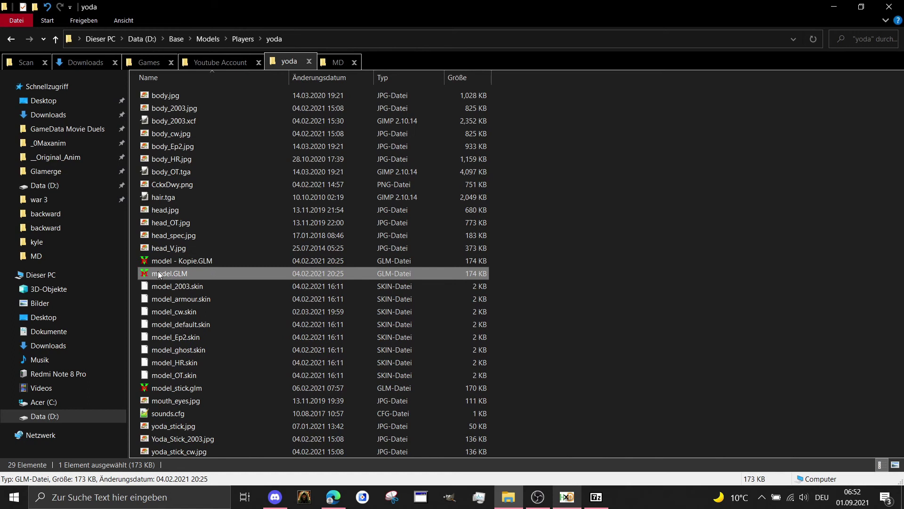
double_click(157, 274)
click(527, 272)
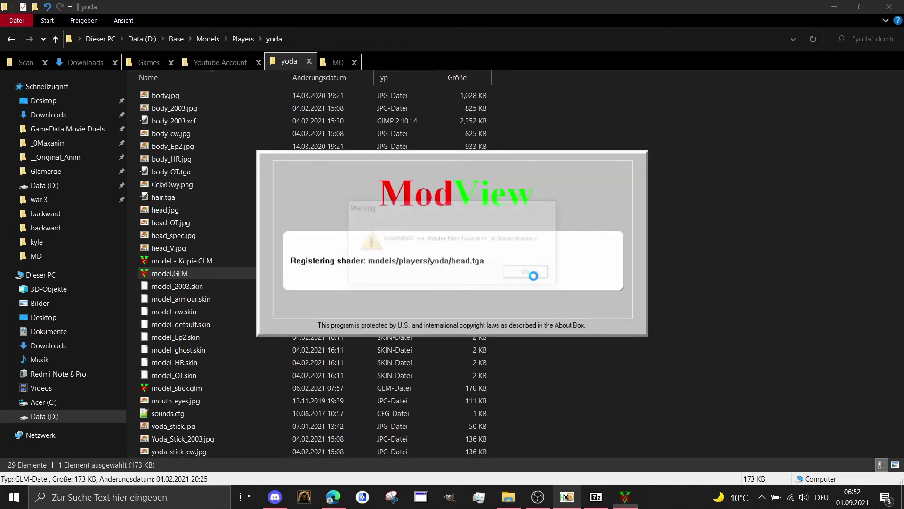
click(532, 276)
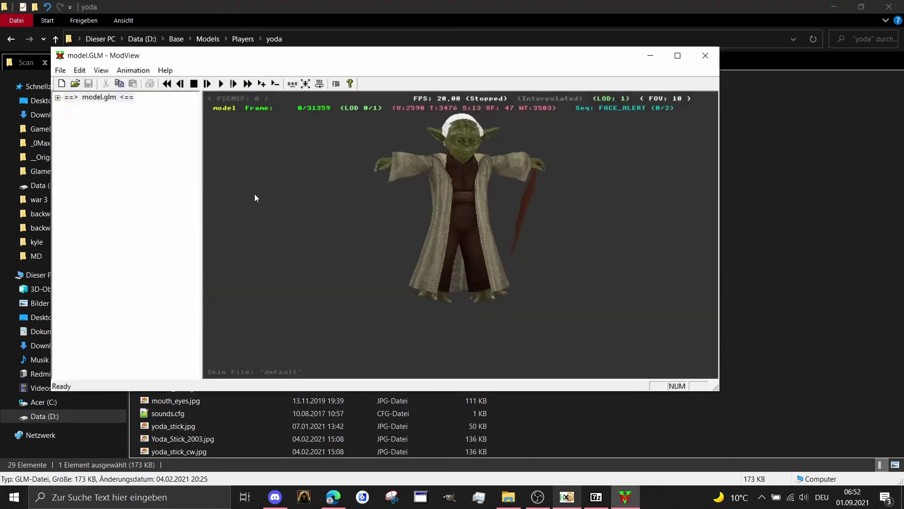
Step: Expand the yoda model's animation sequences in the tree and play BOTH_A1_SPECIAL with the model farther away in view
click(57, 98)
click(69, 151)
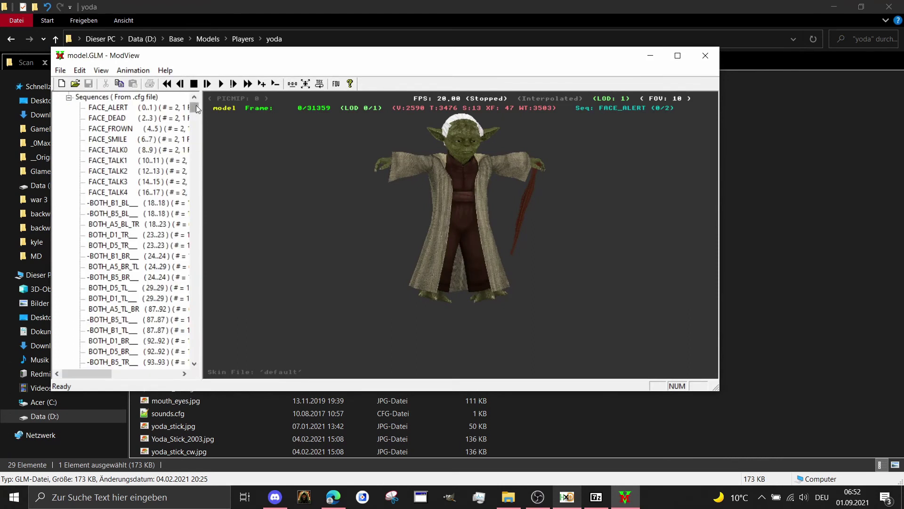
drag(196, 106, 176, 311)
scroll(113, 309, down, 9)
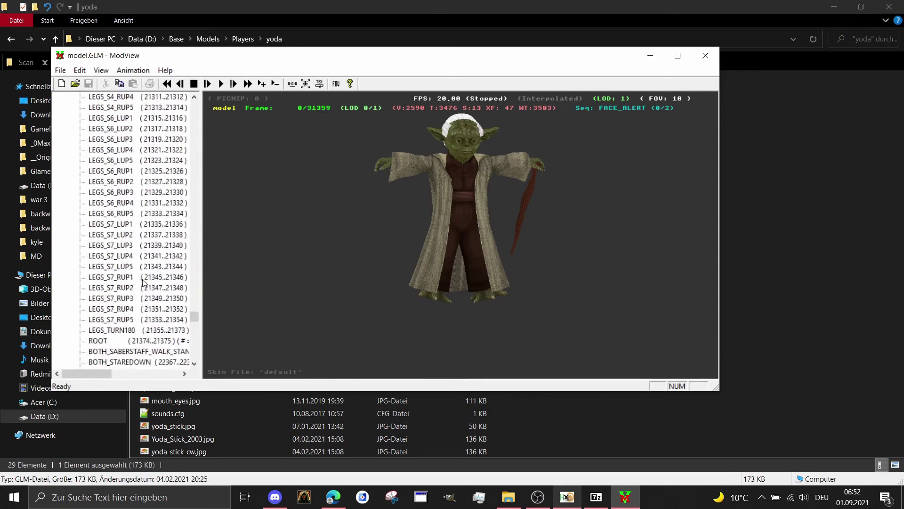
scroll(143, 281, down, 15)
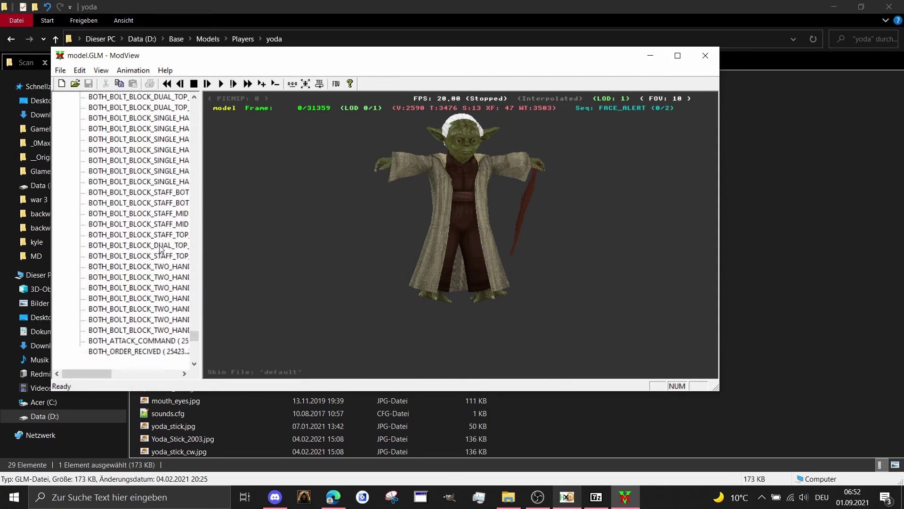
scroll(160, 250, down, 5)
click(136, 214)
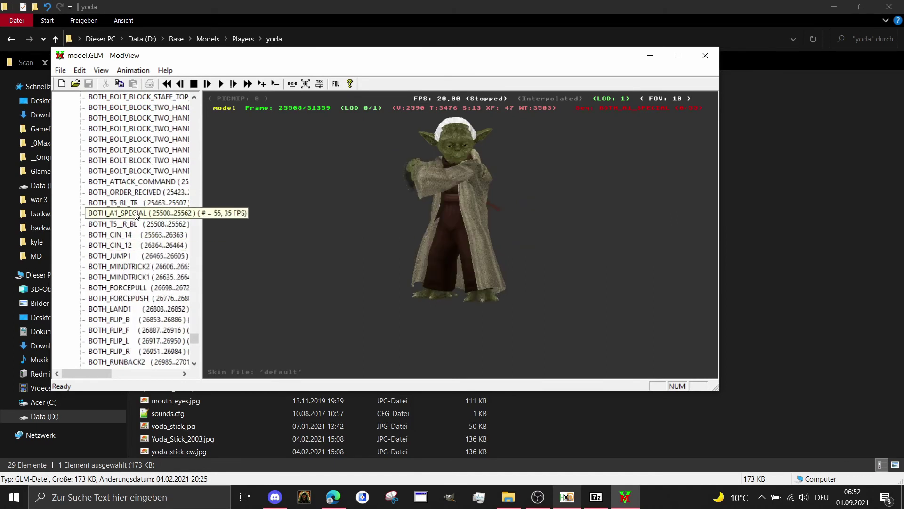
drag(547, 211, 577, 211)
click(221, 86)
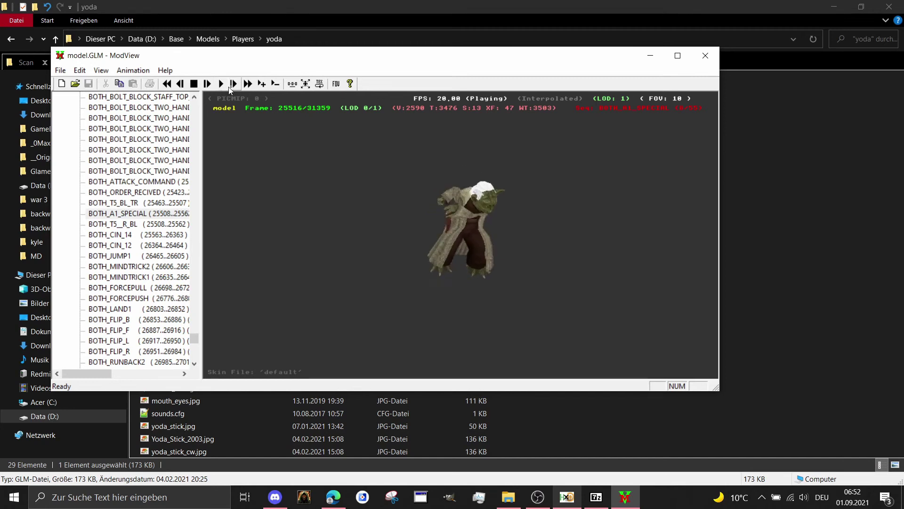
Step: Preview the BOTH_CIN_14, BOTH_MINDTRICK2 and BOTH_FORCEPULL animations on yoda, and close ModView
click(121, 235)
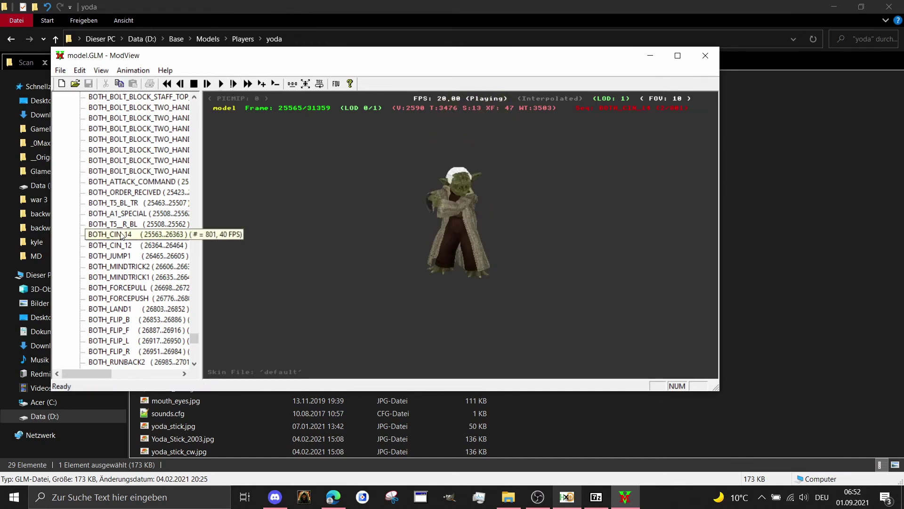
click(119, 266)
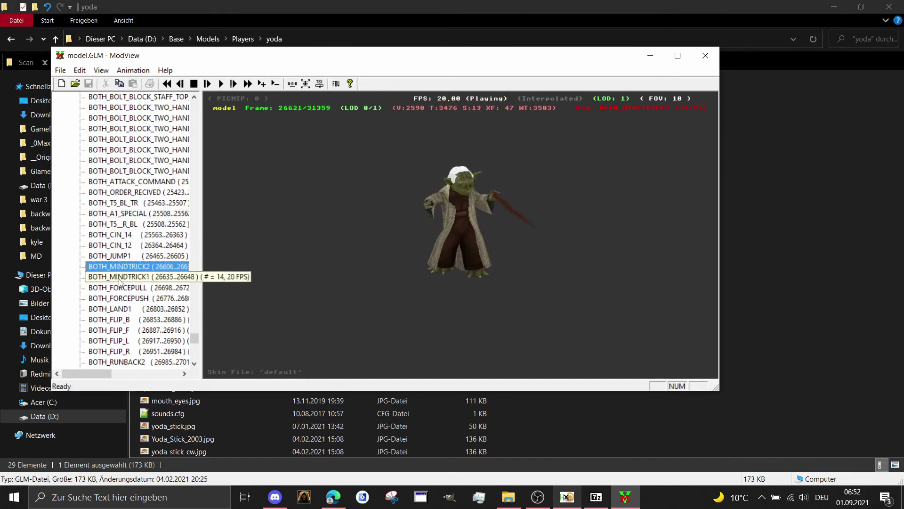
click(118, 288)
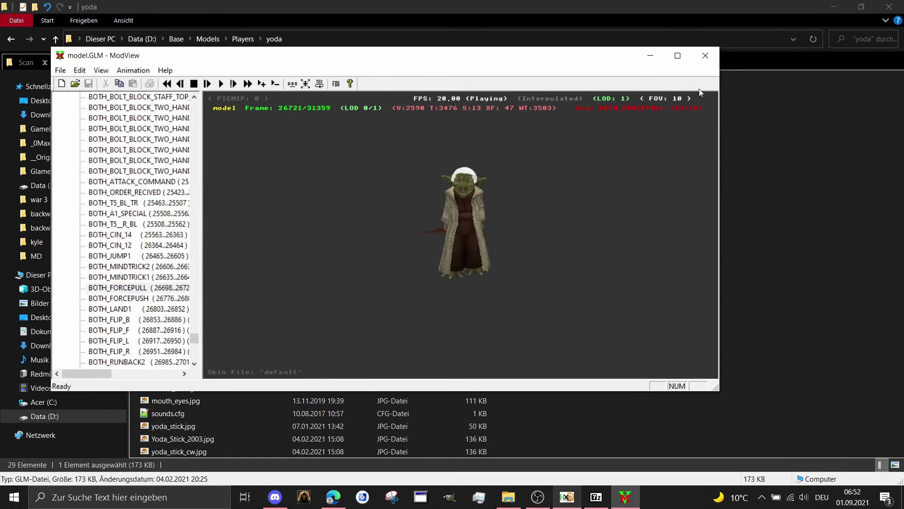
click(711, 60)
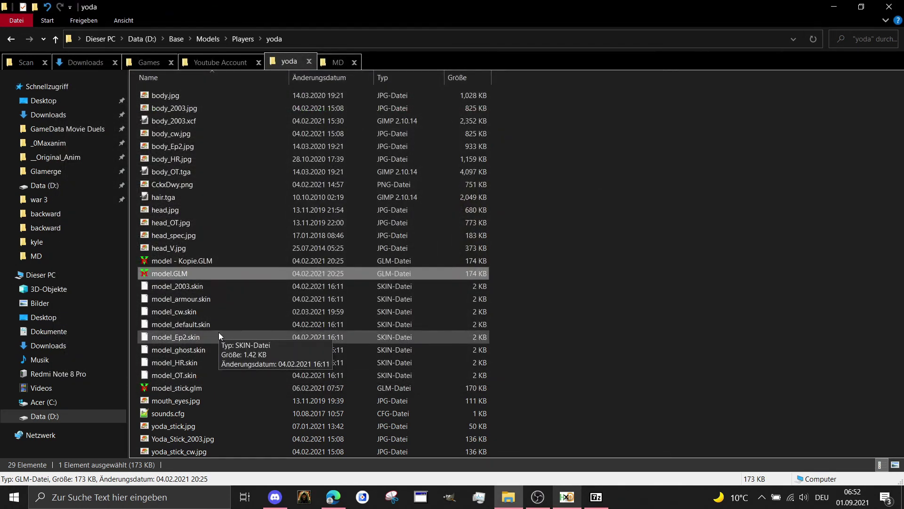
Step: Switch to HxD, create a blank file, and open model.GLM from the yoda folder in the editor
click(568, 498)
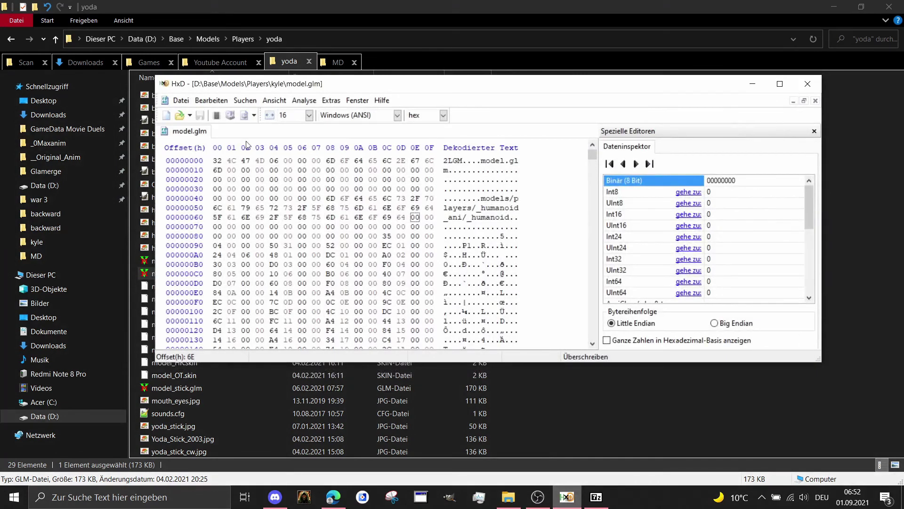
click(181, 100)
click(192, 113)
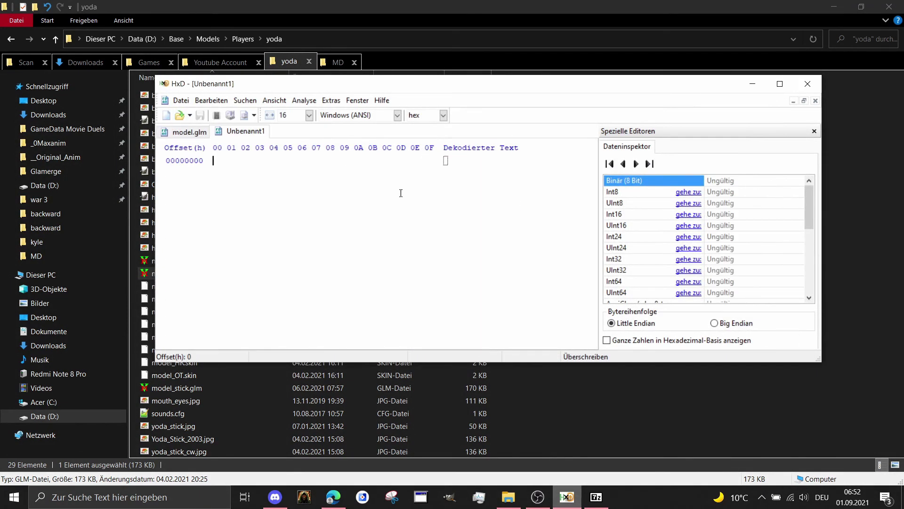
drag(351, 84, 474, 69)
drag(179, 273, 547, 223)
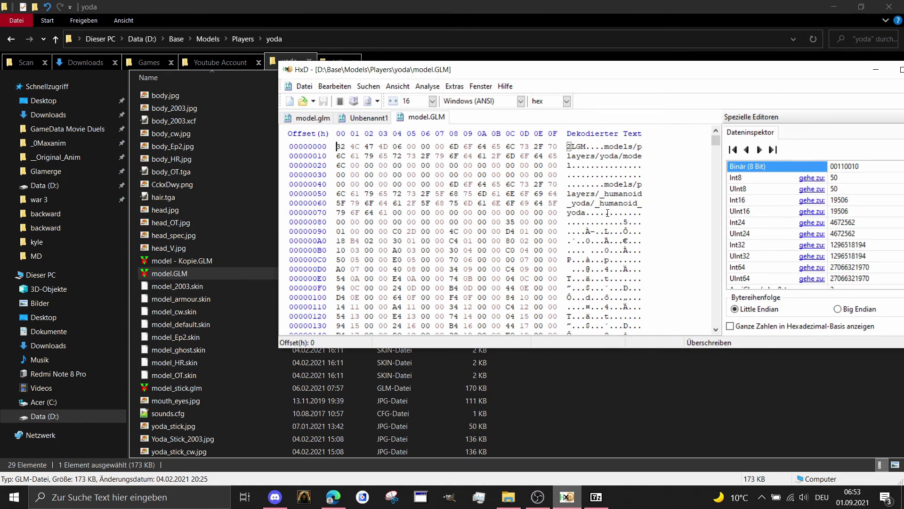
Step: In the decoded text, overwrite the animation path after "models/players/_humanoid_" with "ani/_humanoid", starting at offset 61
click(572, 204)
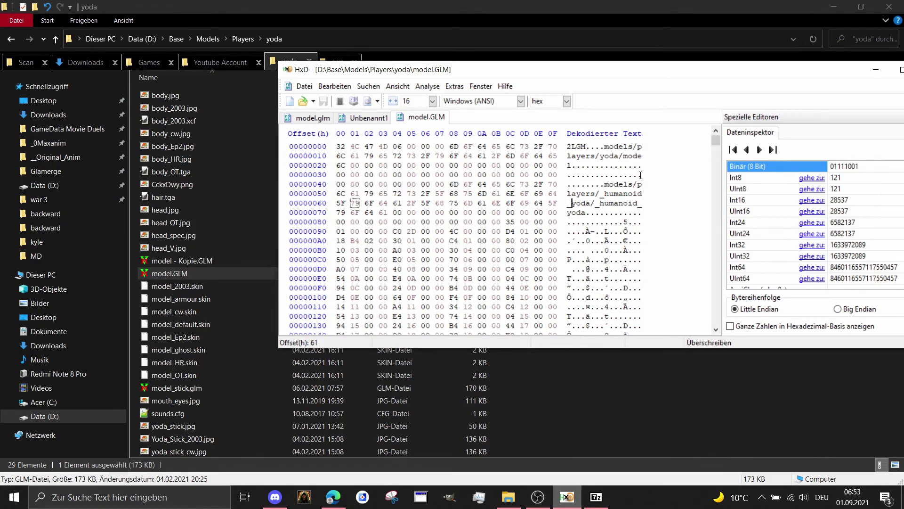
text(ani)
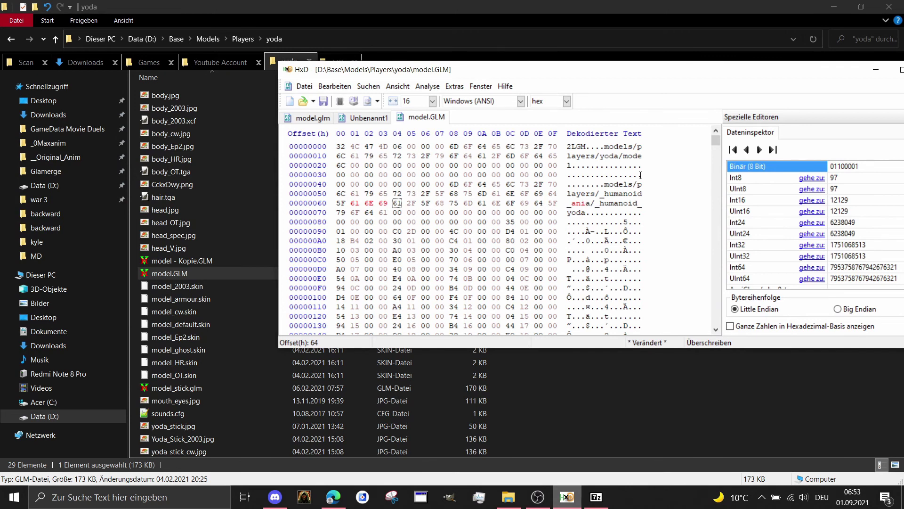
text(/)
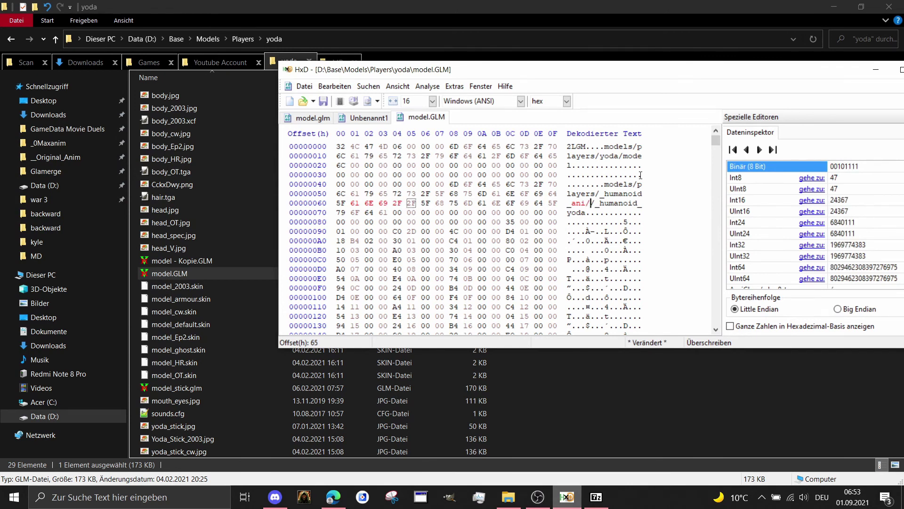
text(_humanoi)
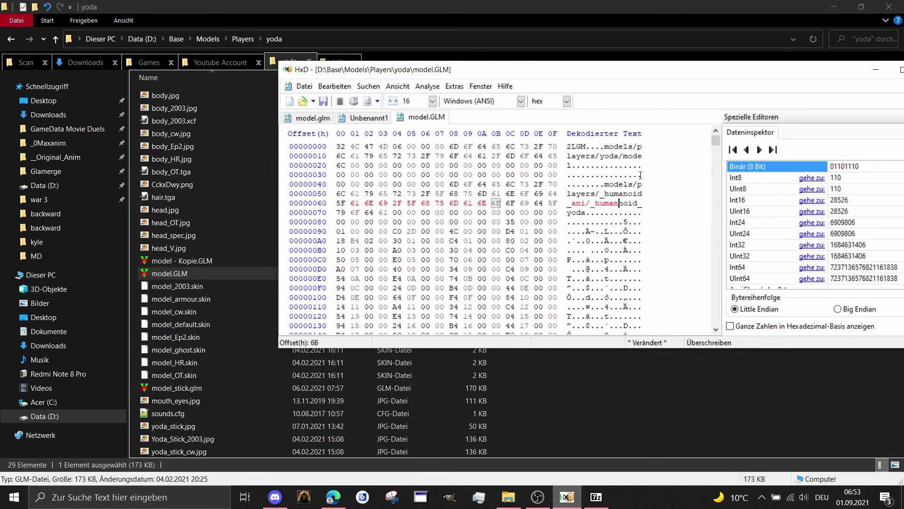
text(d)
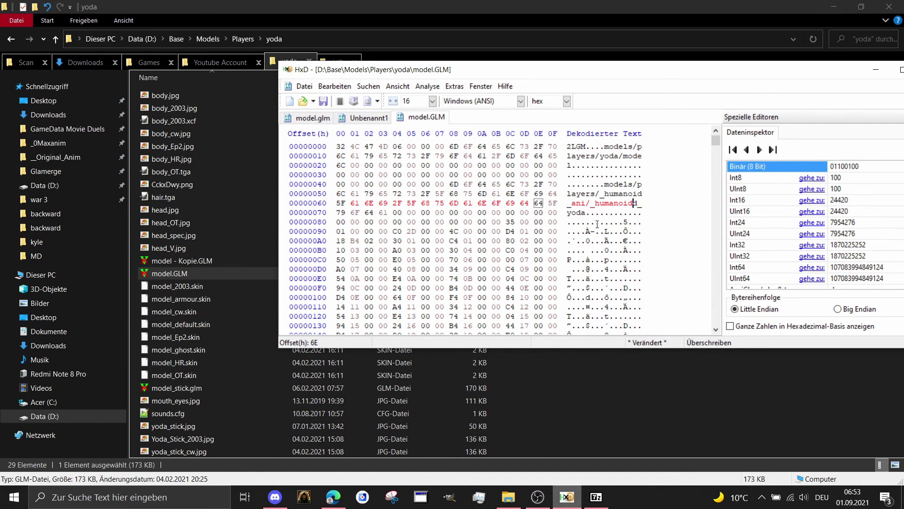
Step: Copy two null bytes and overwrite the leftover "d_" at offsets 6E-6F with them, dismissing the clipboard warning
mouse_move(601, 212)
mouse_down()
mouse_move(605, 203)
mouse_move(611, 212)
mouse_up()
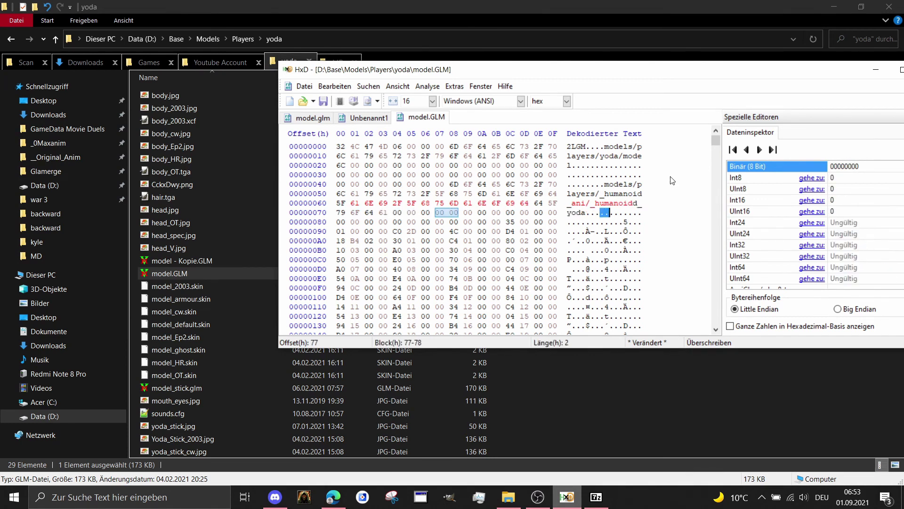
key(ctrl+c)
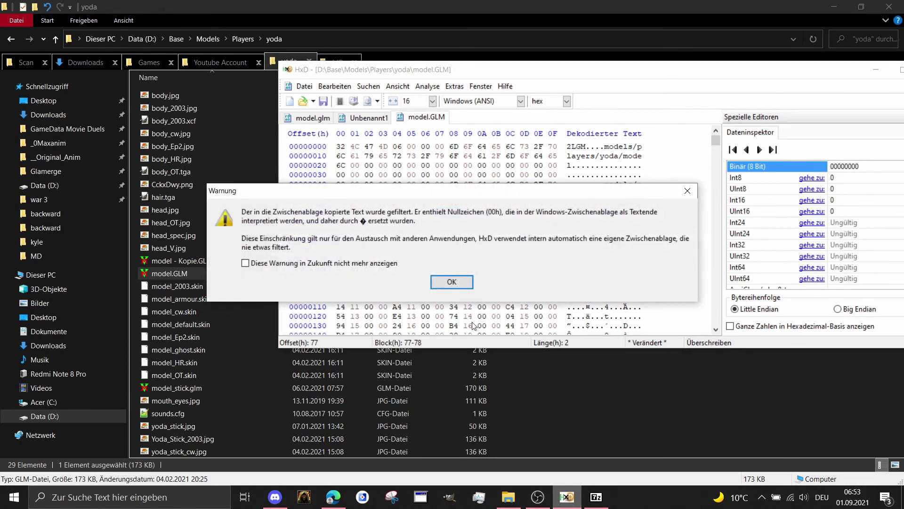
click(455, 282)
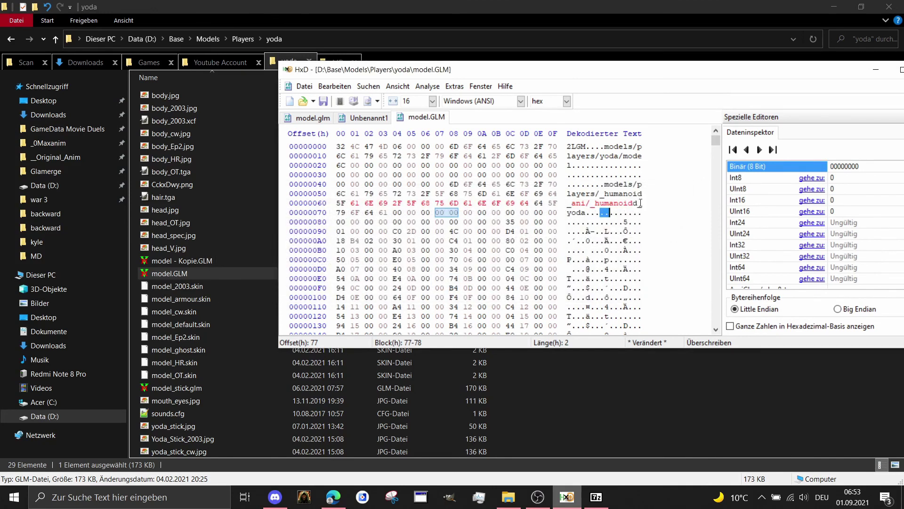
drag(635, 202, 642, 203)
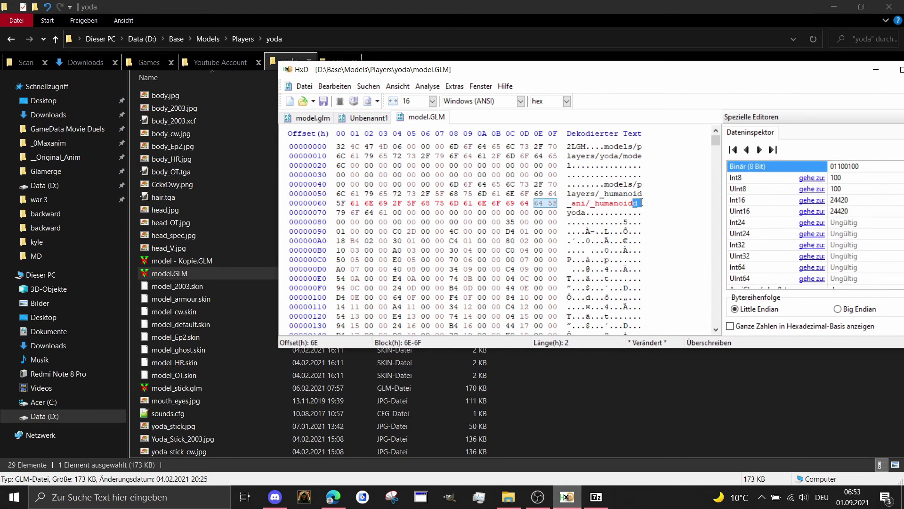
key(ctrl+v)
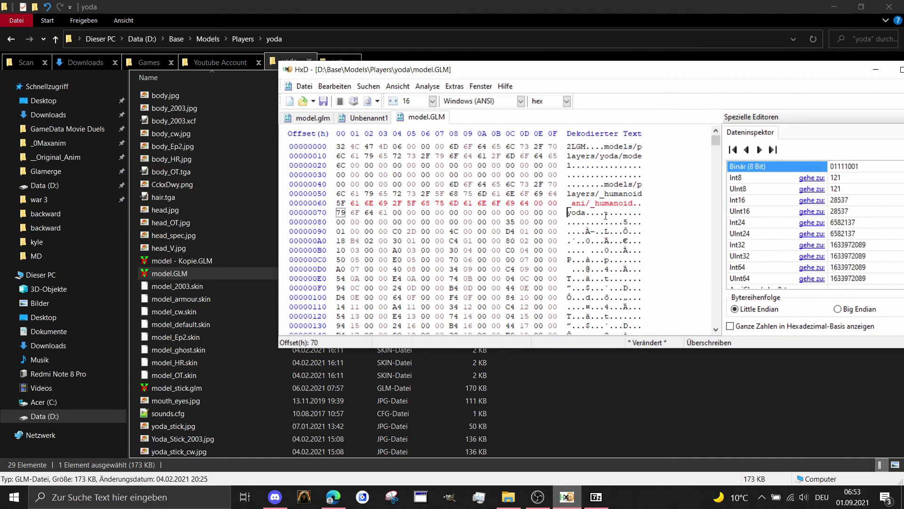
Step: Copy four null bytes and replace the leftover "yoda" at offsets 70-73 with zeros, dismissing the clipboard warning
drag(598, 213, 614, 213)
key(ctrl+c)
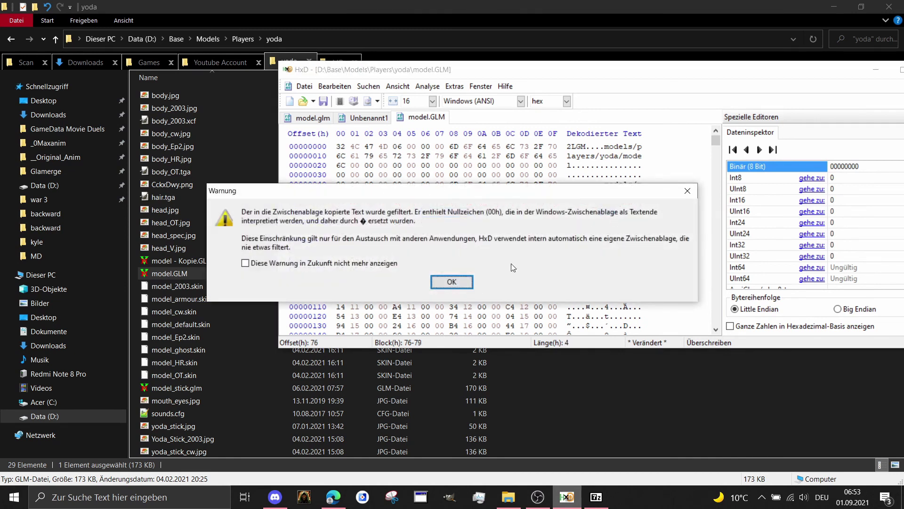
click(460, 281)
drag(568, 211, 586, 212)
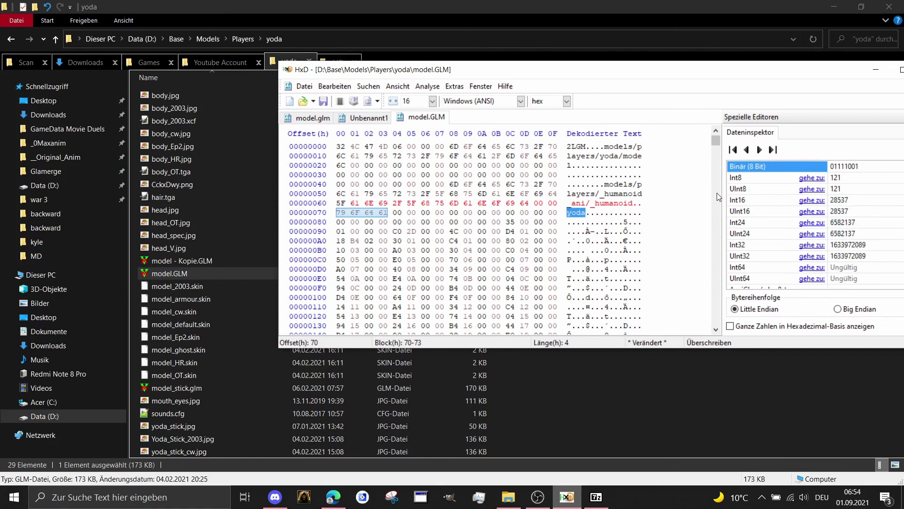
key(Delete)
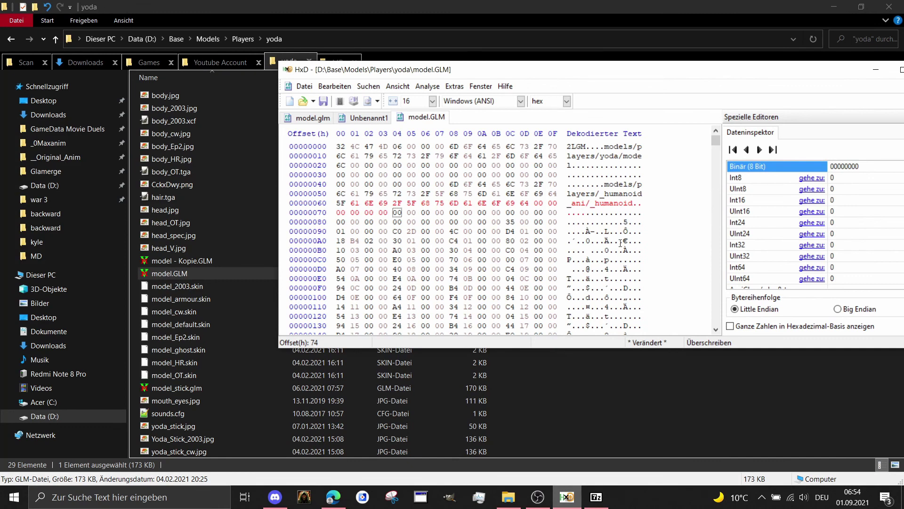
Step: Save the edited yoda model.GLM and close HxD
click(324, 101)
drag(650, 77, 568, 74)
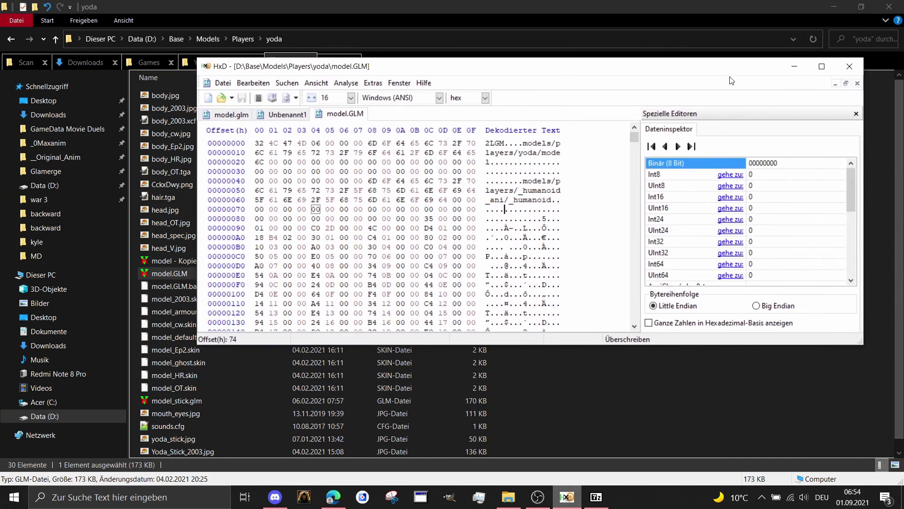
click(850, 69)
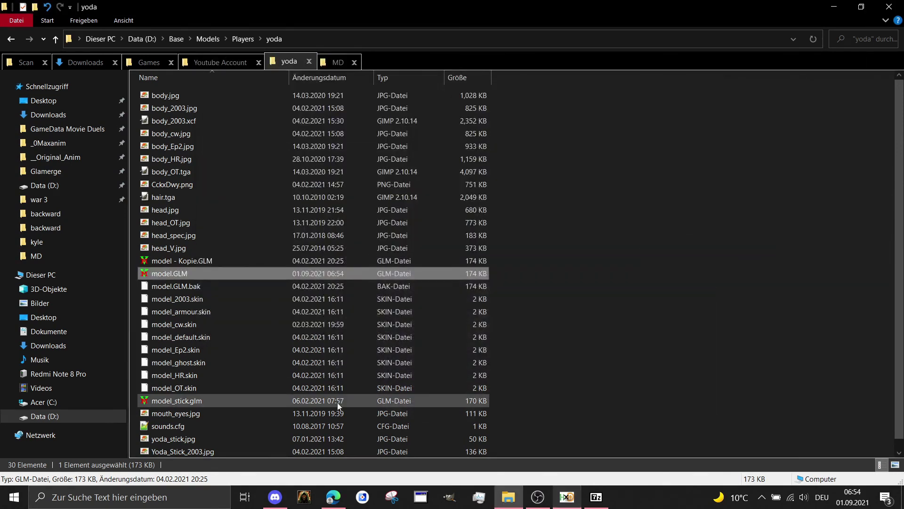
Step: Open the edited yoda model.GLM in ModView, dismissing the shader warning and the message after it
double_click(238, 273)
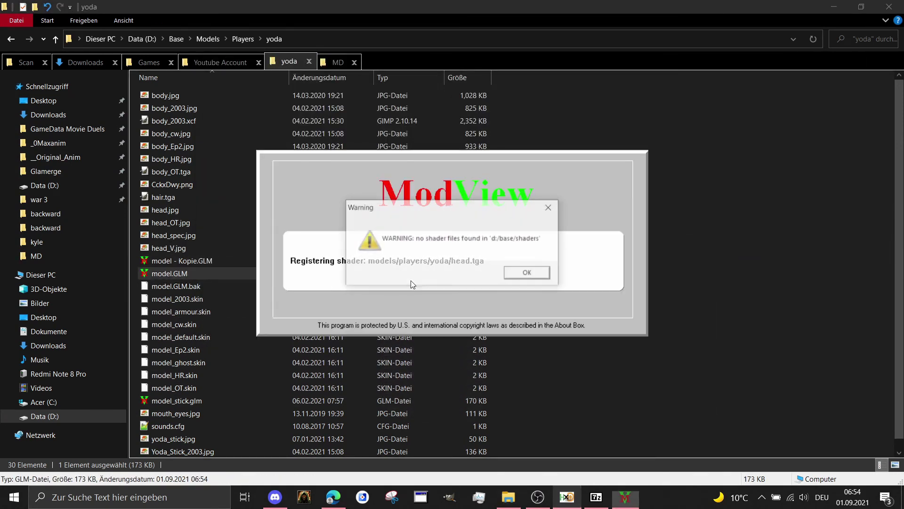
click(528, 273)
click(530, 279)
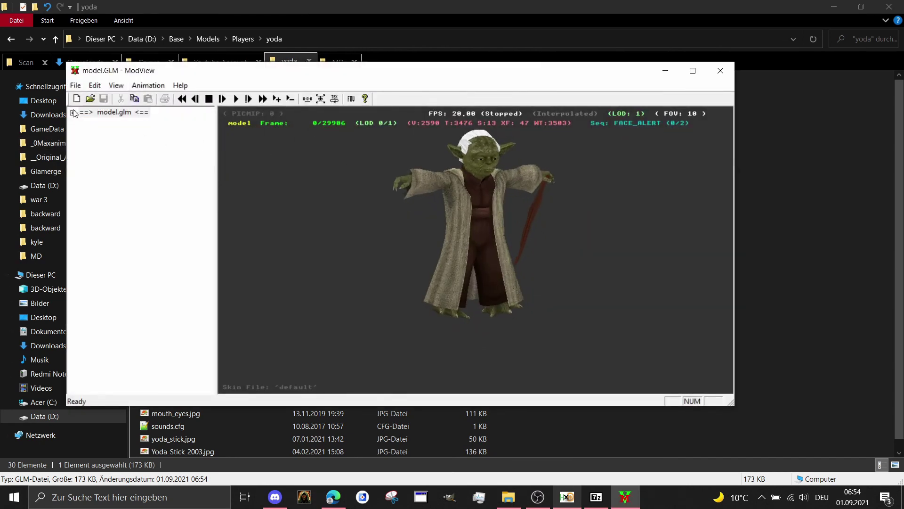
Step: Browse the edited model's animation sequences and preview BOTH_SABERTAVION_STANCE, BOTH_SABERDESANN_STANCE and BOTH_SABERDESANN_STANCE_JKA on yoda
click(74, 113)
click(82, 165)
drag(209, 119, 193, 262)
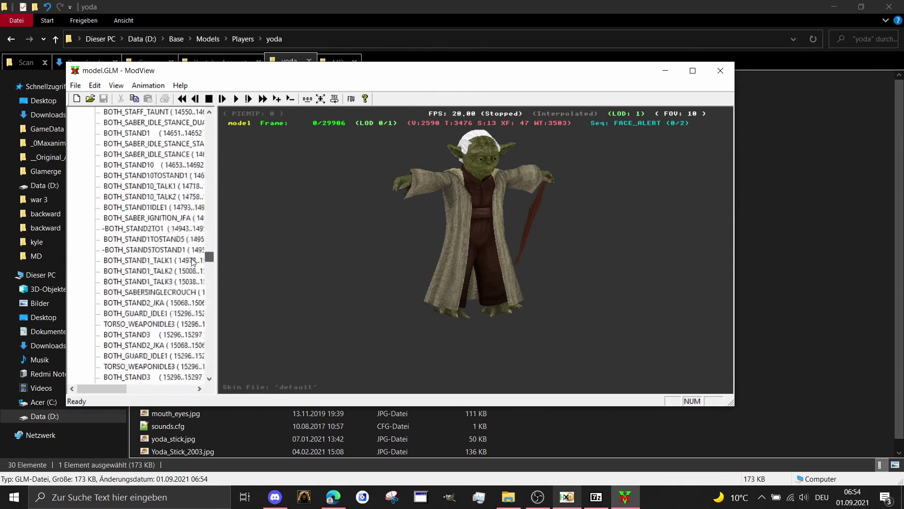
scroll(193, 263, down, 20)
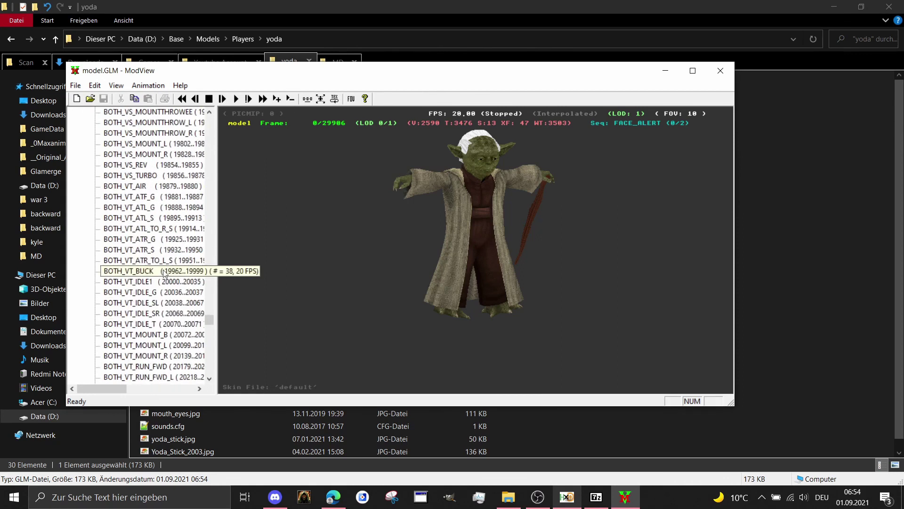
scroll(166, 275, down, 15)
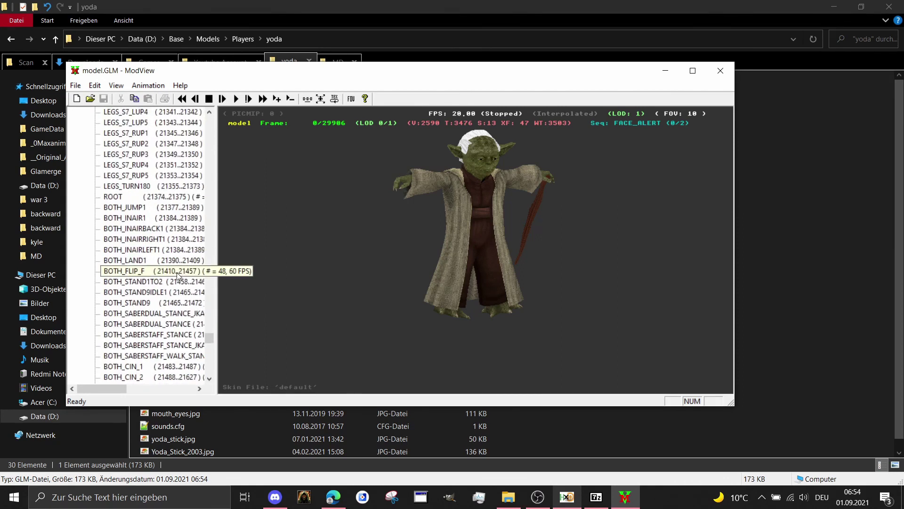
scroll(178, 275, down, 16)
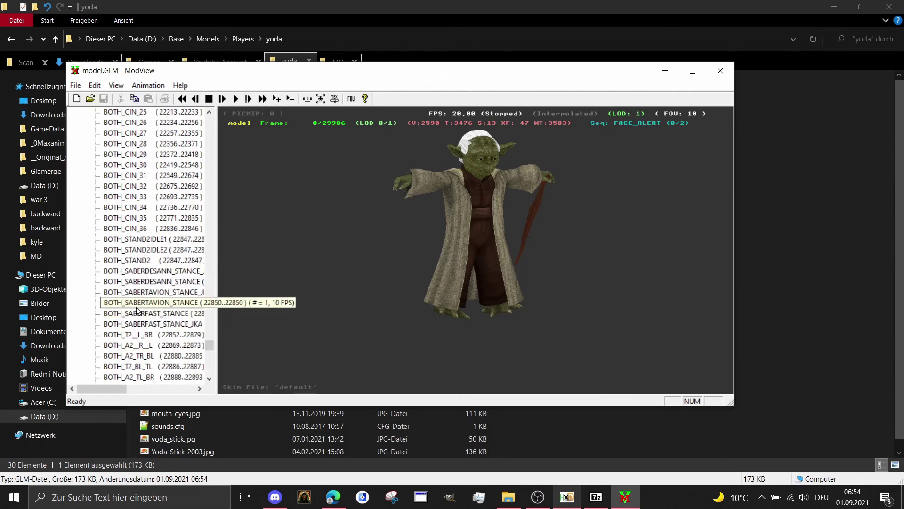
click(138, 307)
click(122, 285)
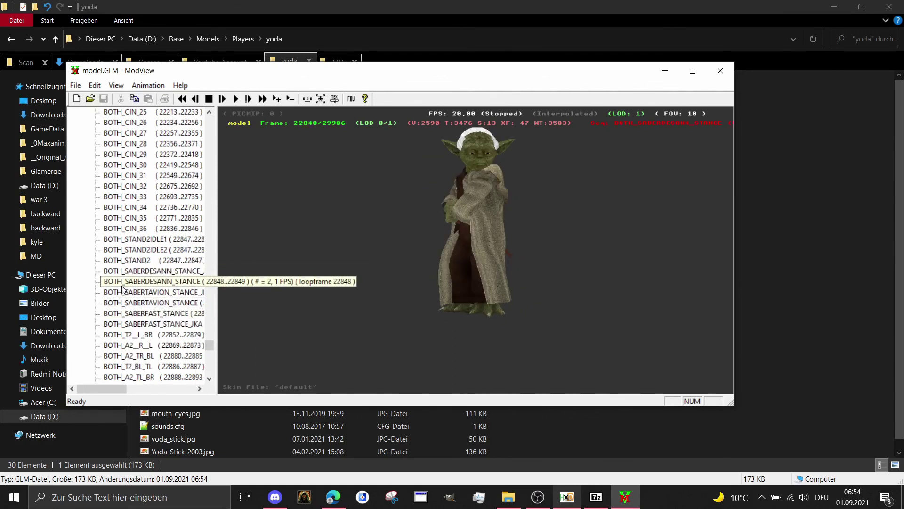
click(165, 272)
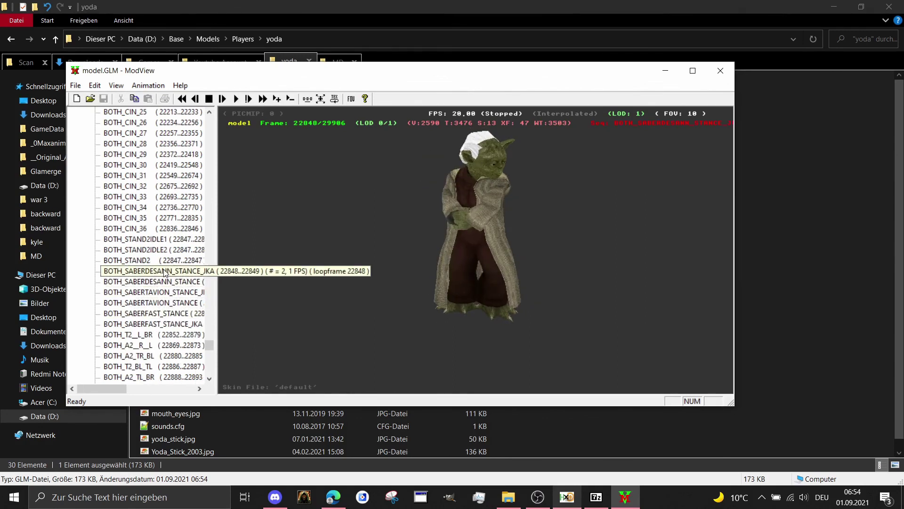
Step: Preview the BOTH_SABERFAST_STANCE_JKA and BOTH_SABERTAVION_STANCE_JKA animation sequences on the yoda model
drag(485, 249, 410, 246)
click(127, 260)
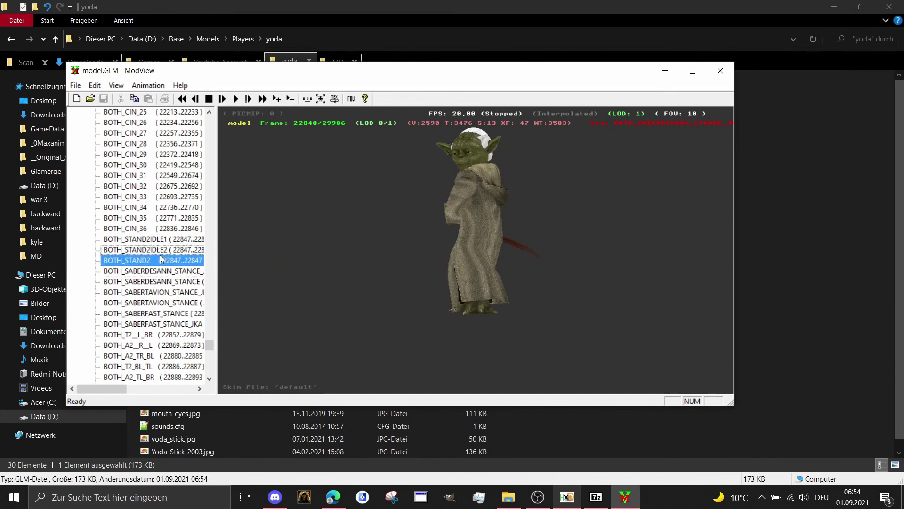
click(166, 323)
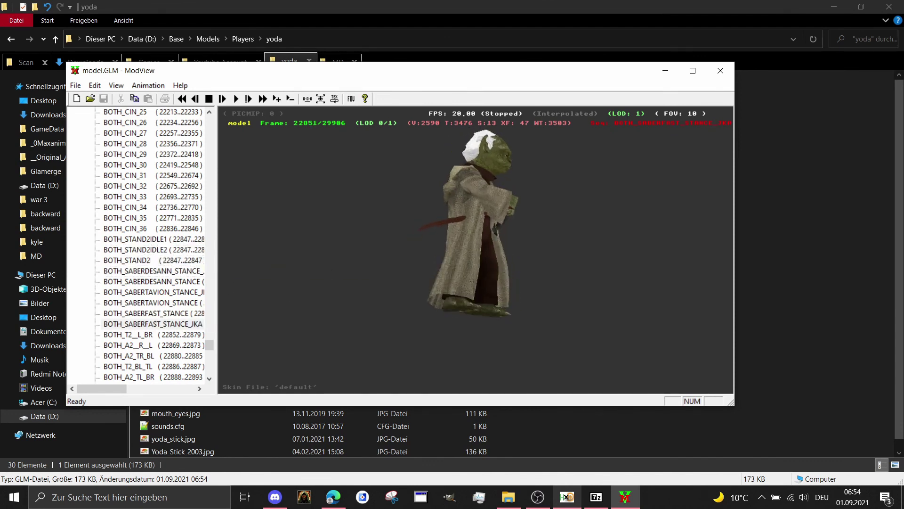
click(151, 292)
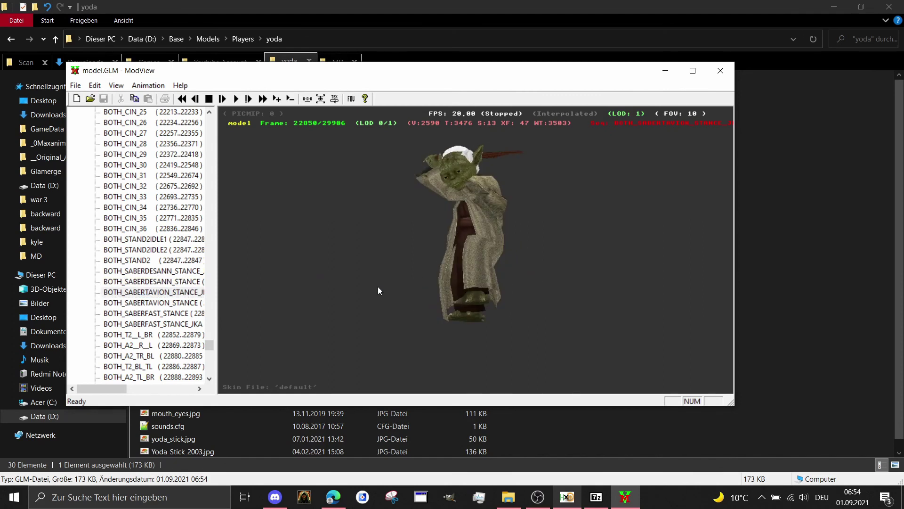
click(155, 314)
scroll(163, 319, down, 2)
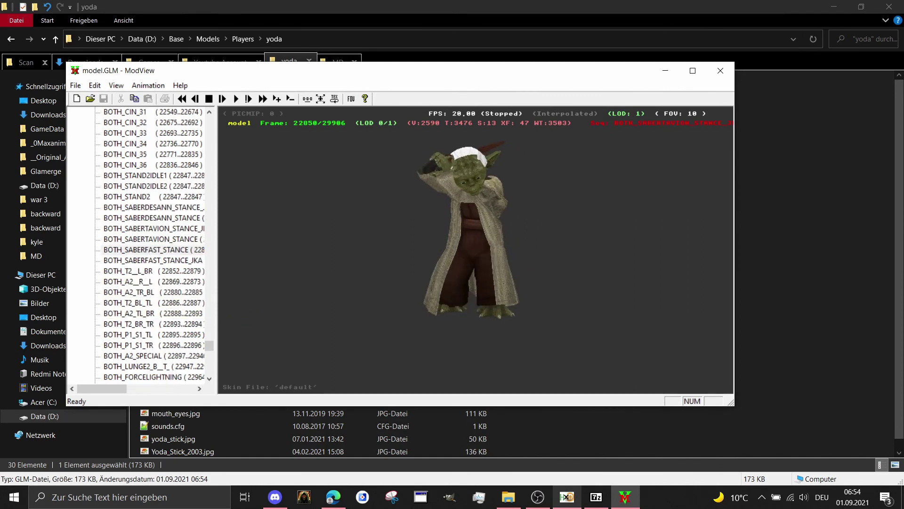
click(166, 229)
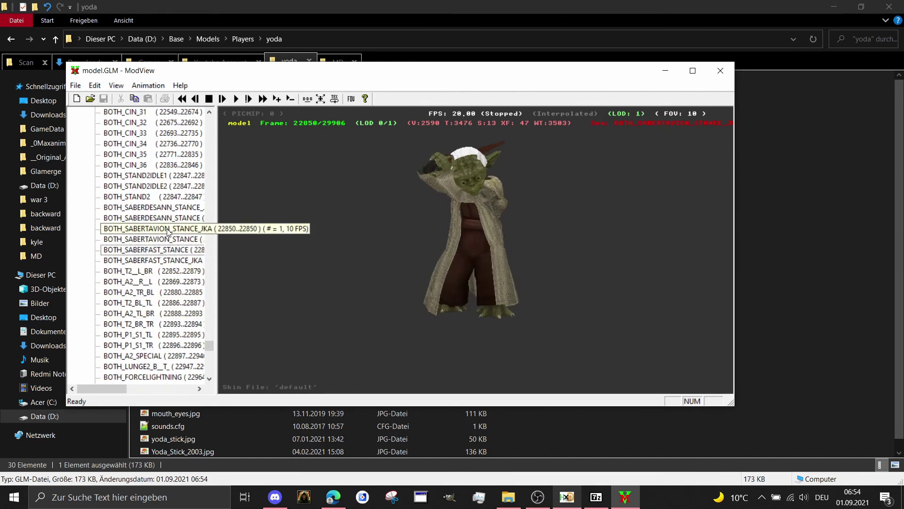
scroll(172, 233, down, 3)
scroll(175, 233, up, 1)
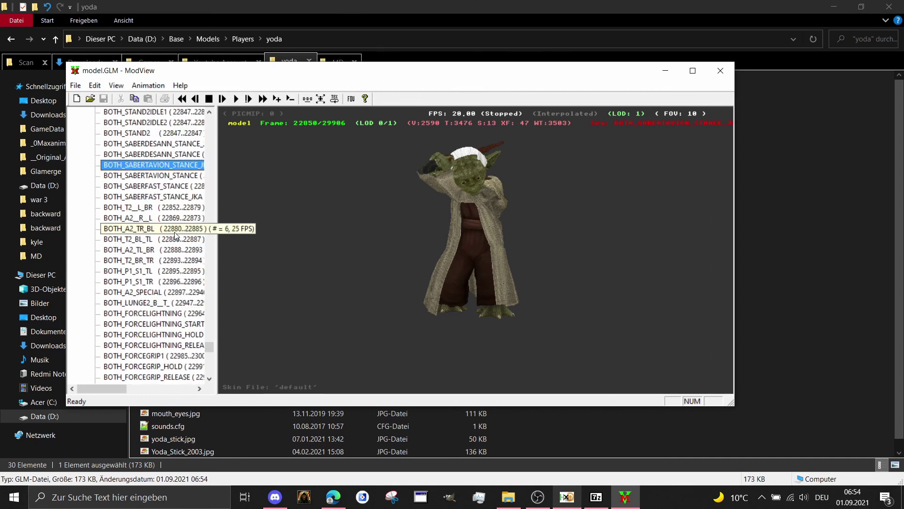
scroll(178, 232, down, 5)
scroll(179, 231, up, 6)
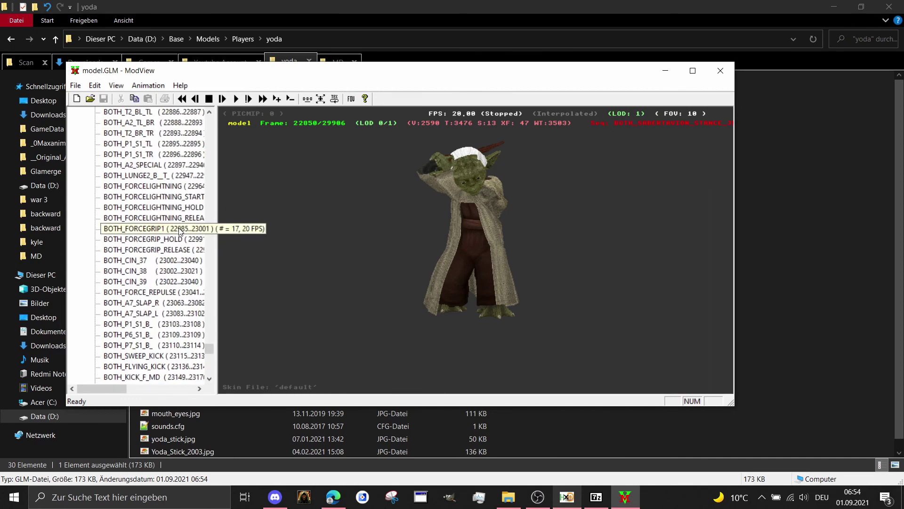
scroll(180, 231, up, 1)
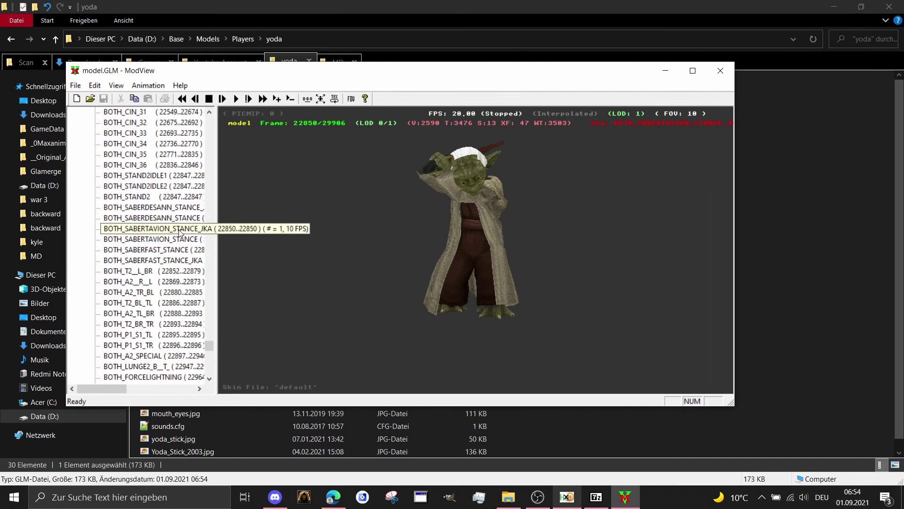